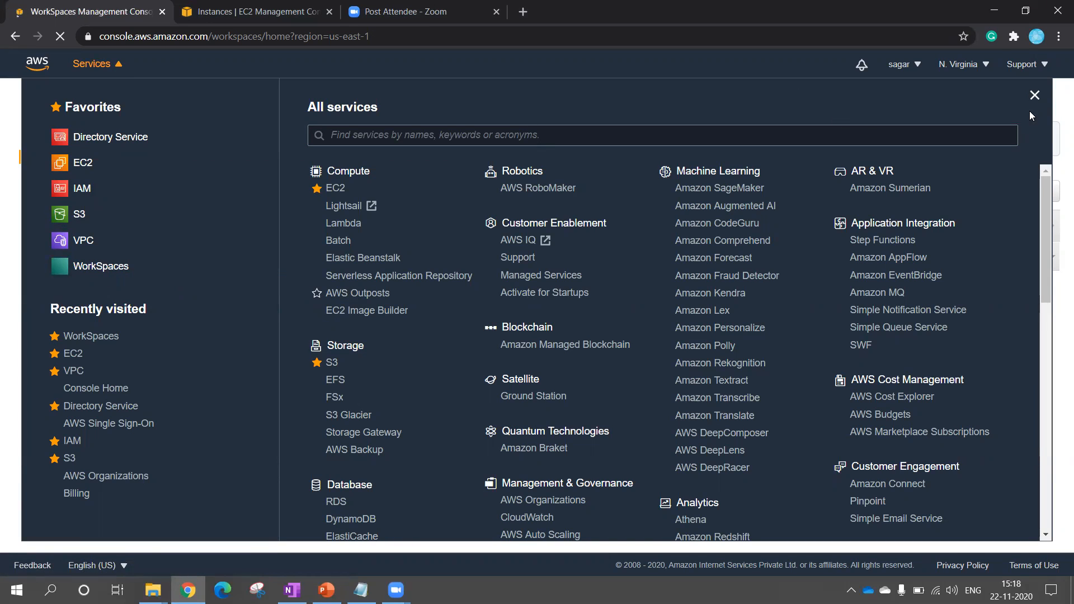
Close the All services list to return to the Amazon WorkSpaces console
{"action": "left_click", "coordinate": [1035, 95]}
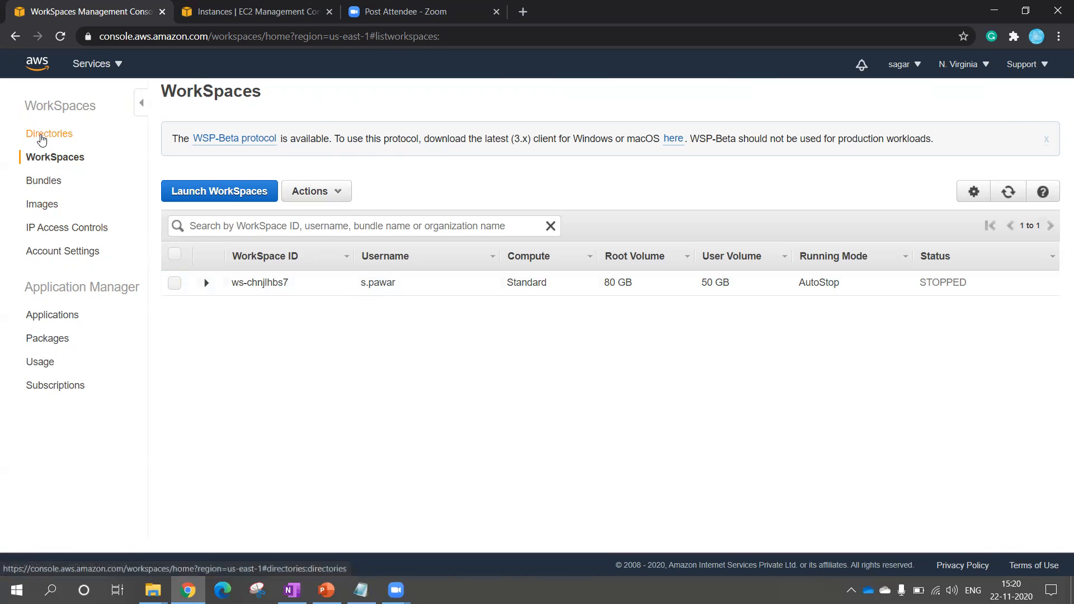
Open the Directories page from the WorkSpaces navigation pane
{"action": "left_click", "coordinate": [42, 138]}
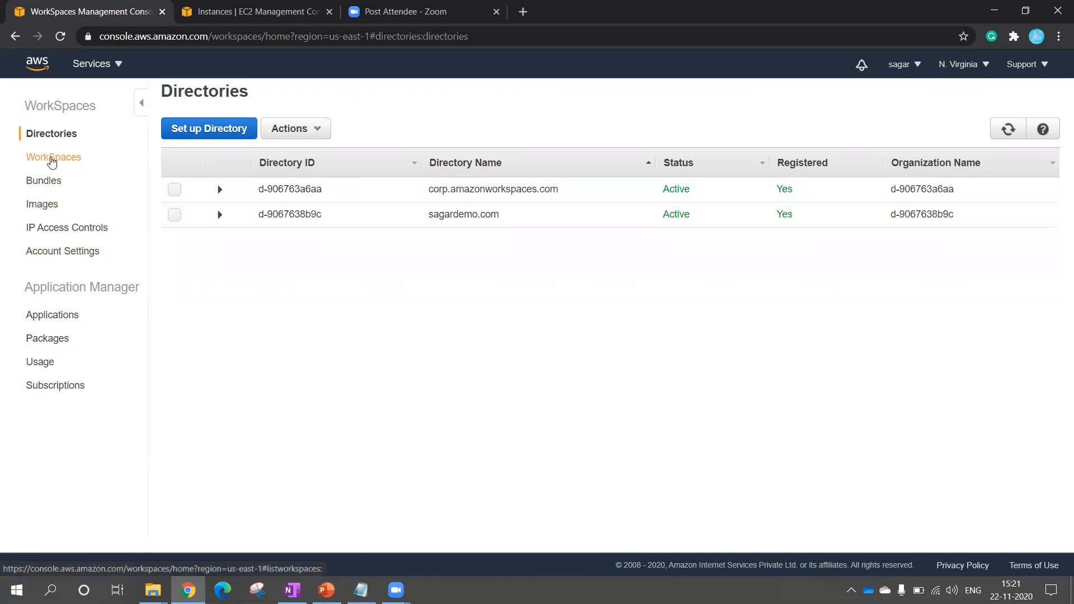
{"action": "left_click", "coordinate": [48, 159]}
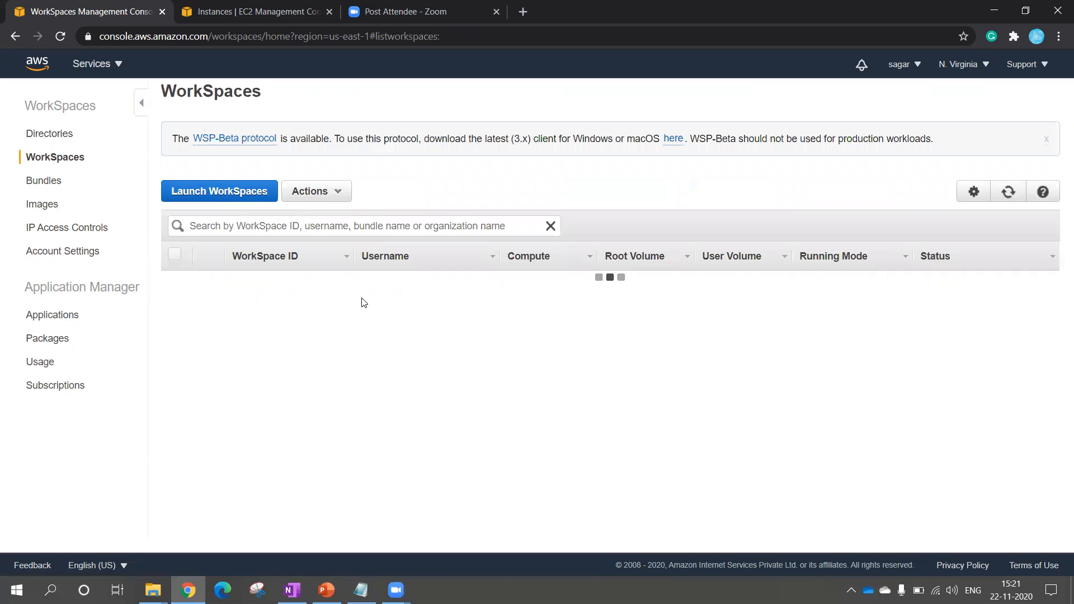
{"action": "left_click", "coordinate": [212, 193]}
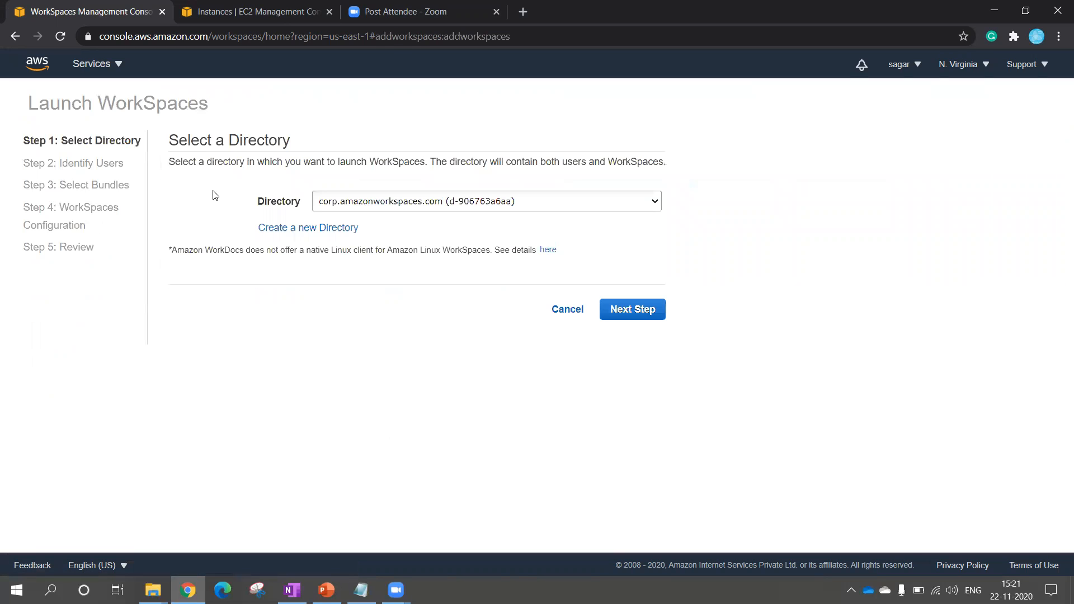
Choose sagardemo.com as the directory for the new WorkSpace
{"action": "left_click", "coordinate": [540, 205]}
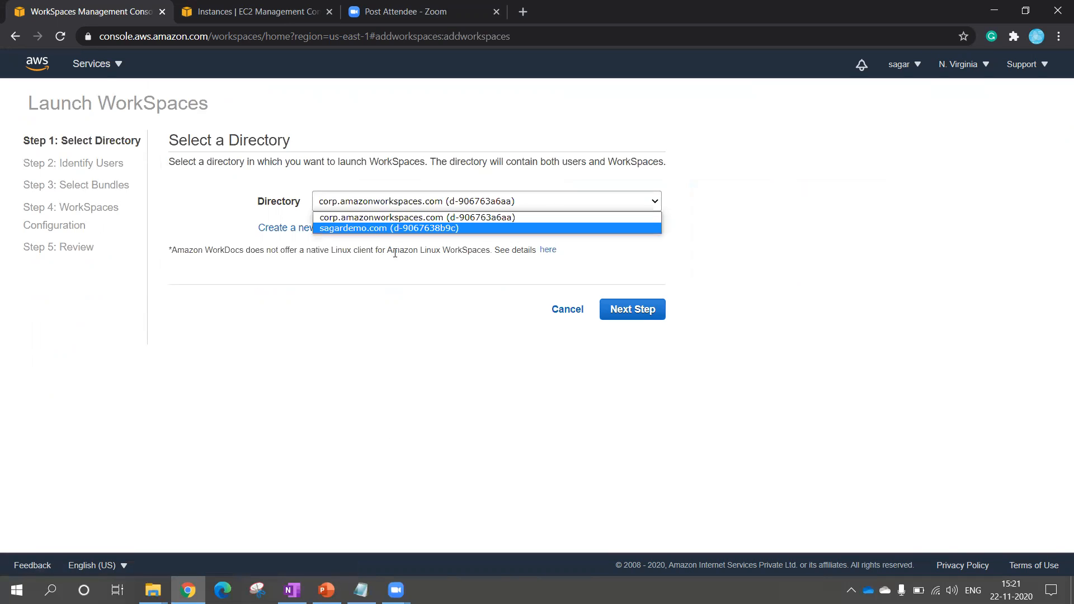
{"action": "left_click", "coordinate": [373, 228]}
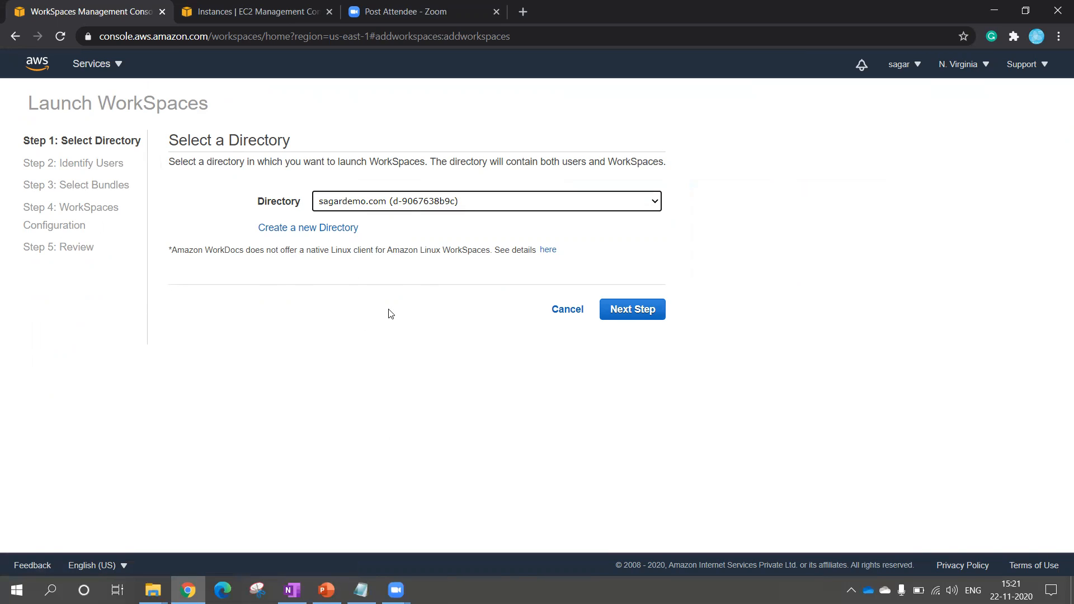
Move on to user selection and search the directory for 'devuser1'
{"action": "left_click", "coordinate": [630, 314]}
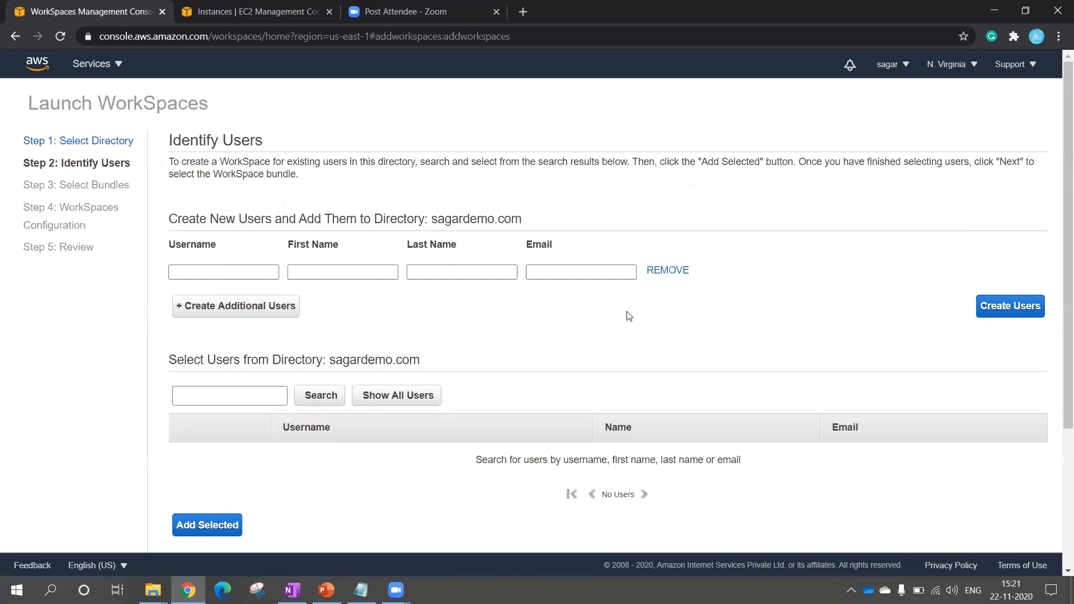
{"action": "left_click", "coordinate": [221, 275]}
{"action": "left_click", "coordinate": [239, 397]}
{"action": "type", "text": "devuser1"}
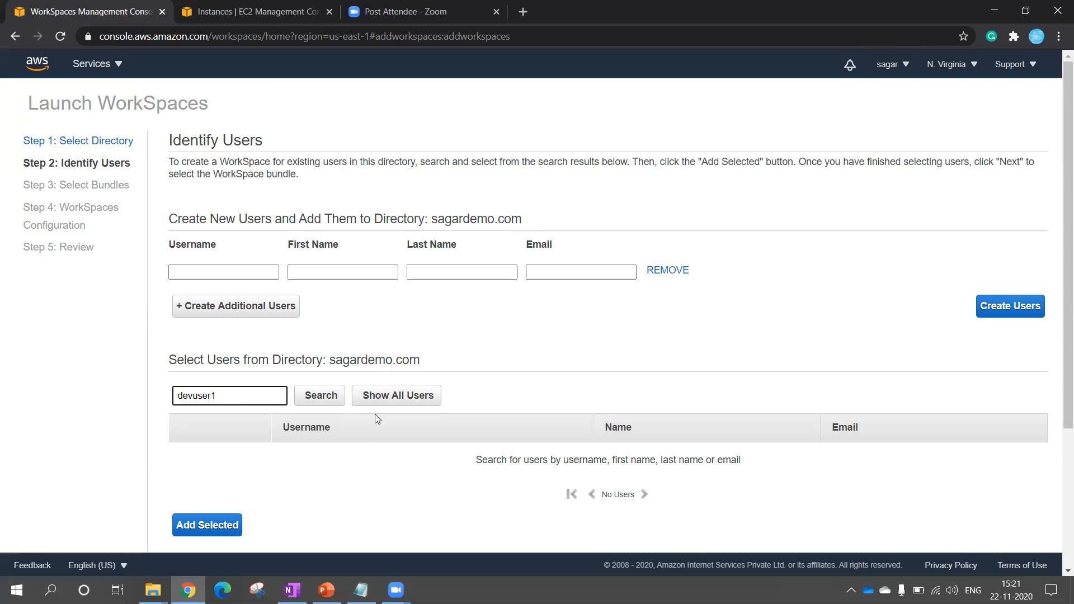
List all directory users, tick devuser1 and add it to the WorkSpace list
{"action": "left_click", "coordinate": [383, 401]}
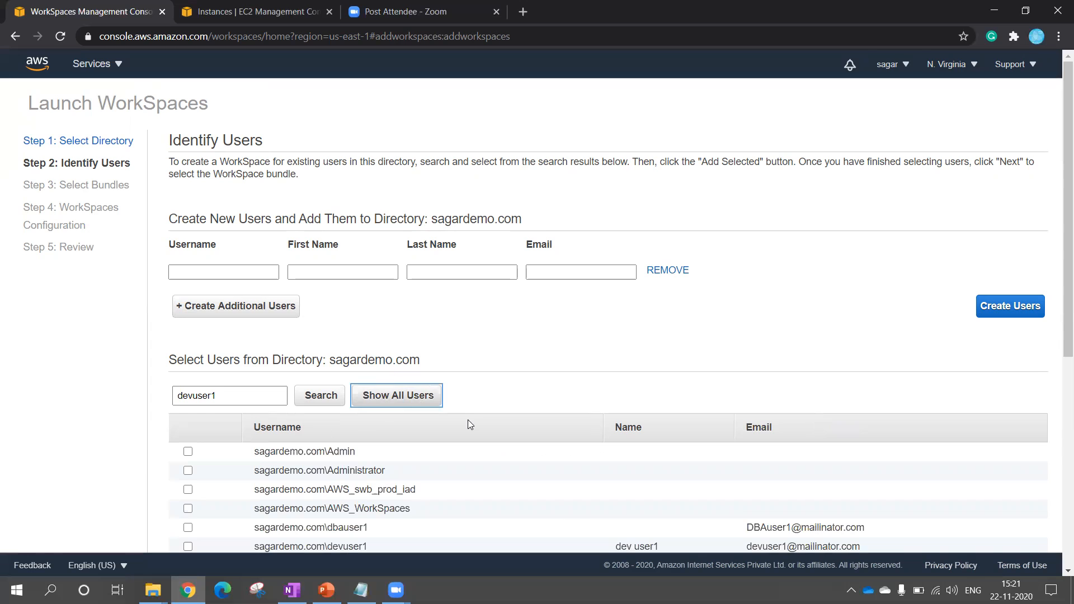
{"action": "scroll", "coordinate": [485, 434], "scroll_direction": "down", "scroll_amount": 3}
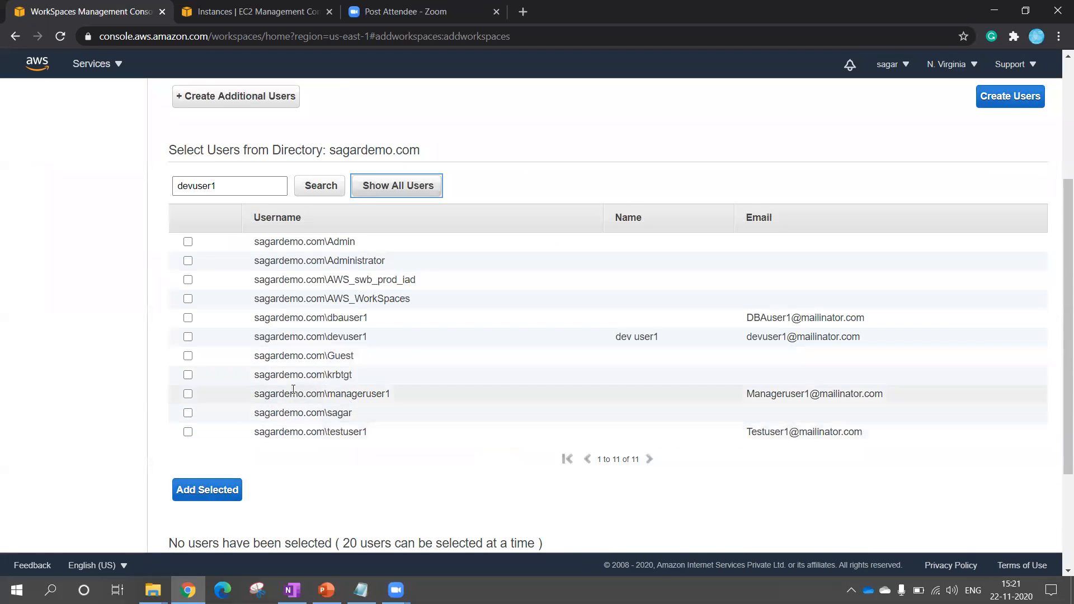
{"action": "left_click", "coordinate": [187, 342]}
{"action": "left_click", "coordinate": [188, 343]}
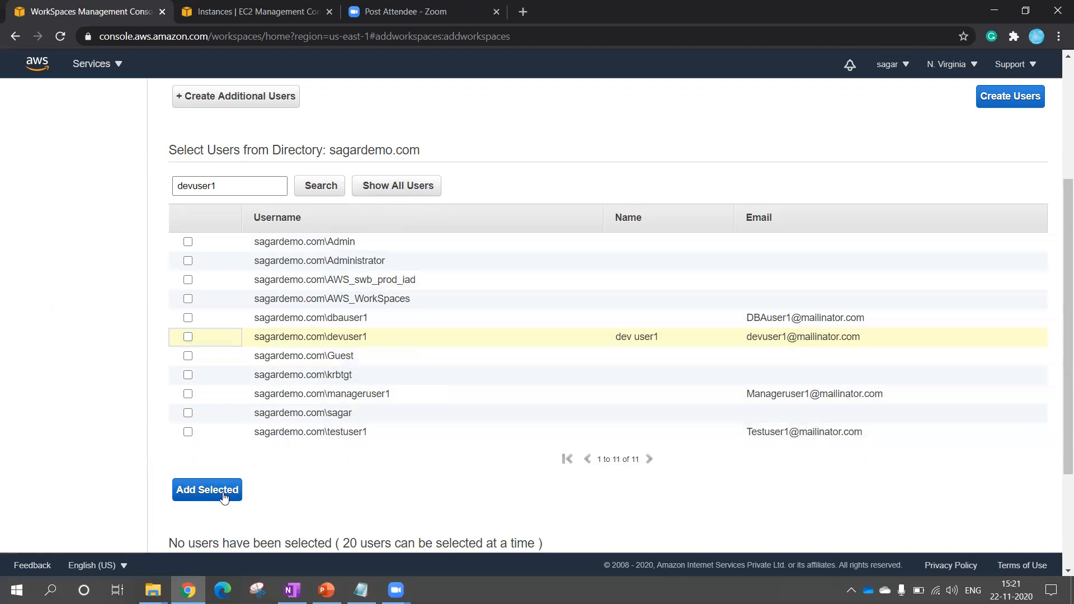
{"action": "left_click", "coordinate": [188, 337]}
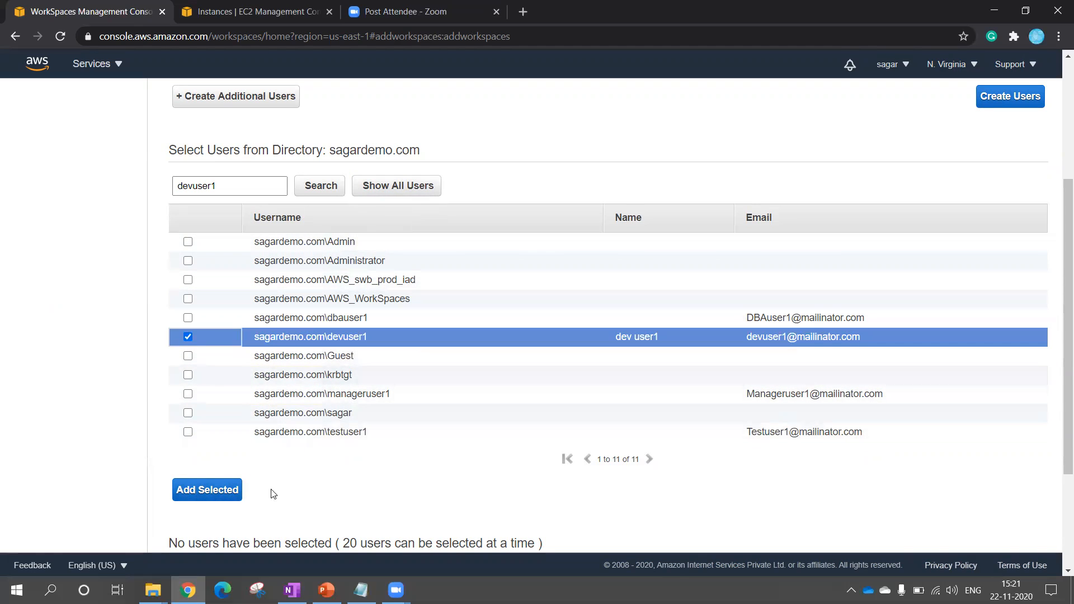
{"action": "left_click", "coordinate": [232, 500]}
{"action": "scroll", "coordinate": [688, 395], "scroll_direction": "down", "scroll_amount": 3}
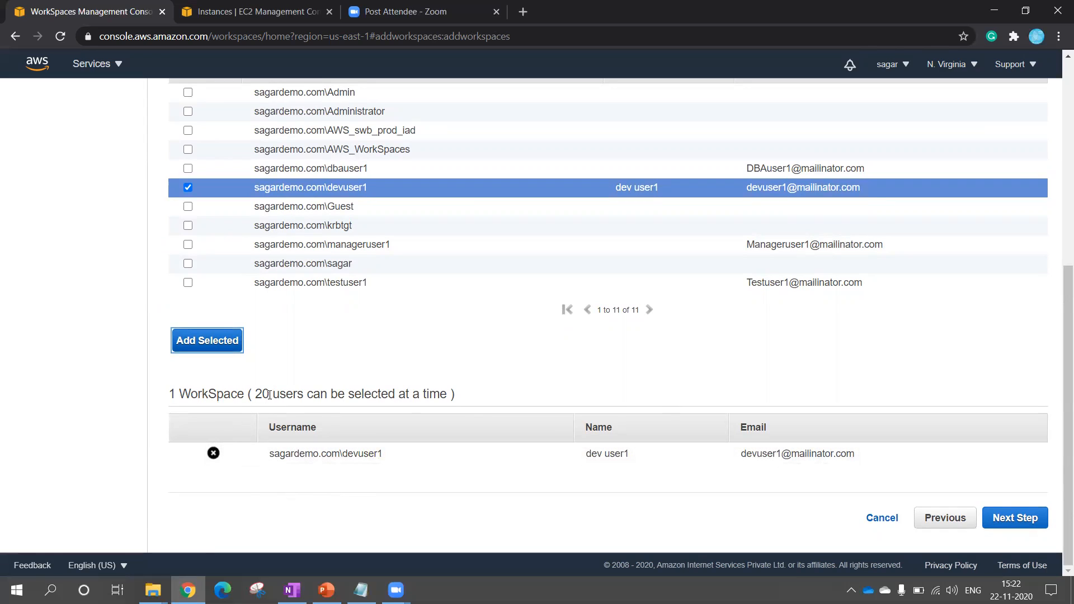
{"action": "left_click", "coordinate": [1015, 520]}
Keep Standard with Amazon Linux 2 (PCoIP), 80 GB root and 50 GB user, as the bundle
{"action": "scroll", "coordinate": [492, 364], "scroll_direction": "up", "scroll_amount": 5}
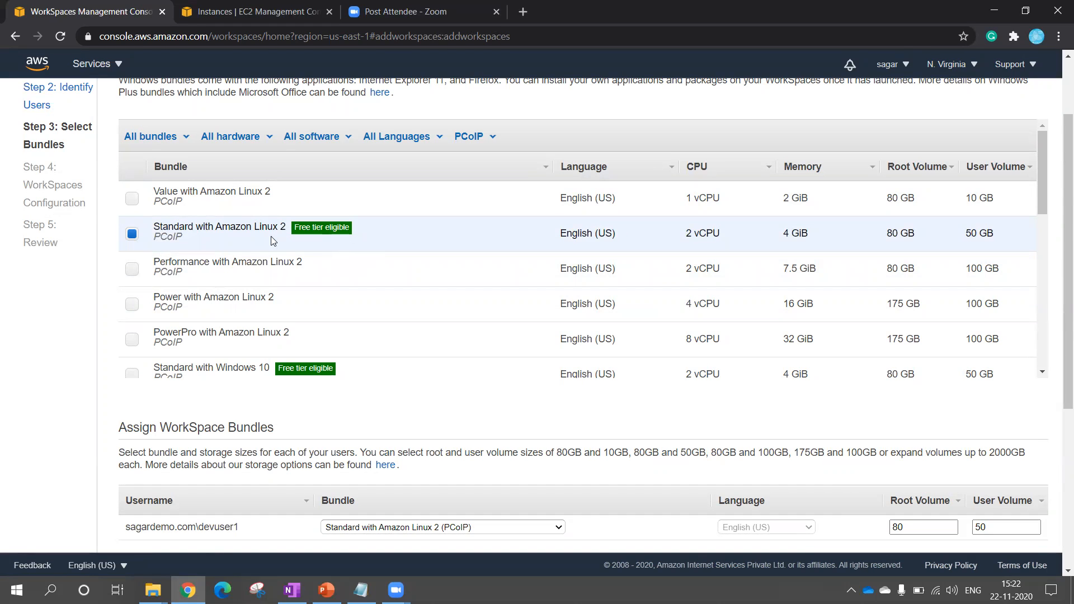
{"action": "scroll", "coordinate": [470, 343], "scroll_direction": "down", "scroll_amount": 3}
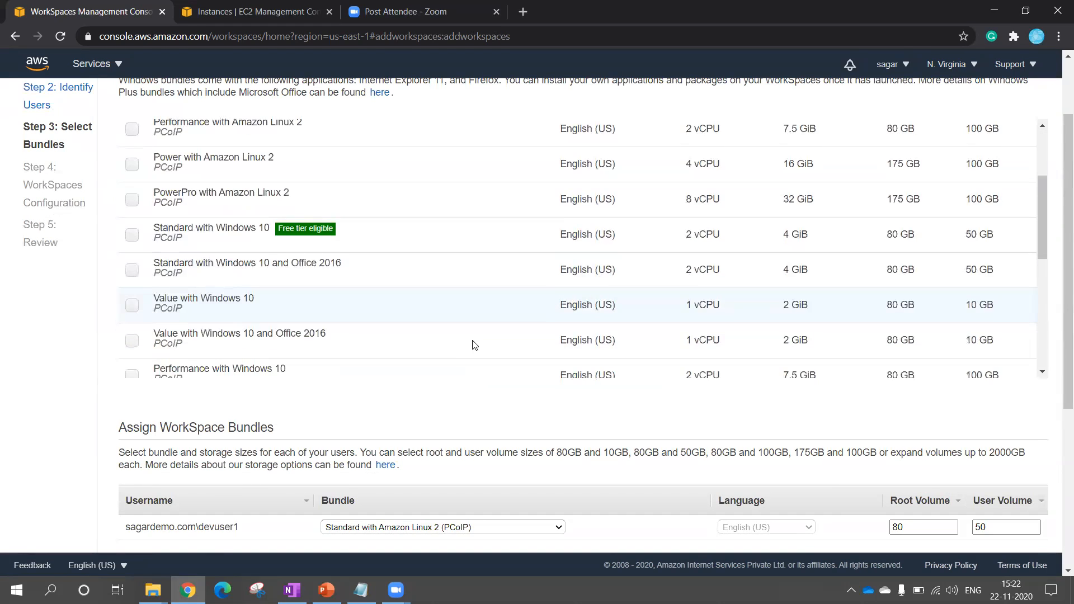
{"action": "scroll", "coordinate": [647, 409], "scroll_direction": "down", "scroll_amount": 3}
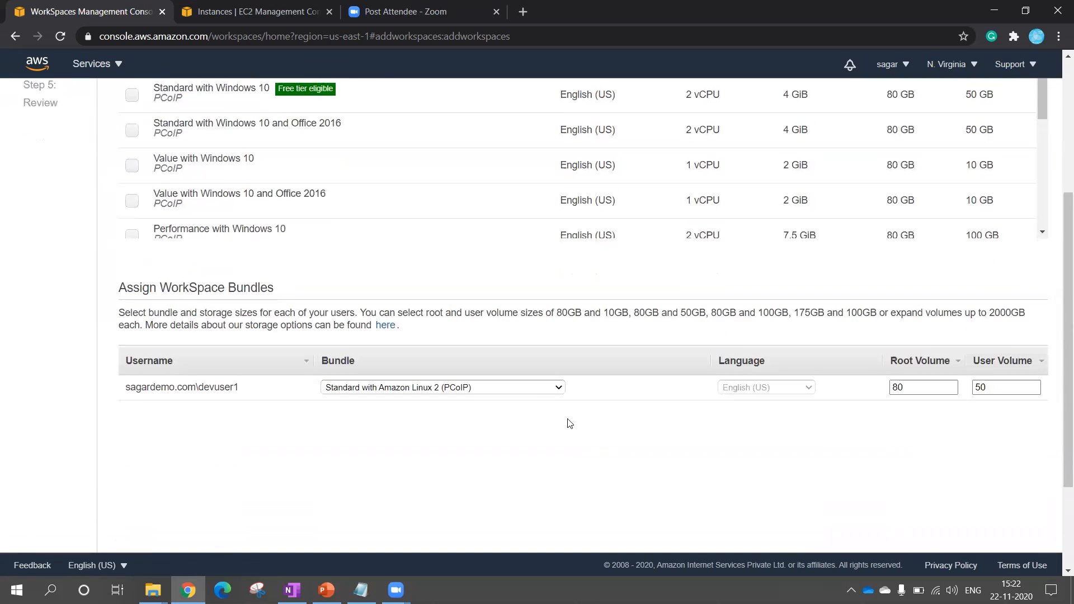
{"action": "left_click", "coordinate": [559, 388]}
{"action": "scroll", "coordinate": [436, 280], "scroll_direction": "down", "scroll_amount": 1}
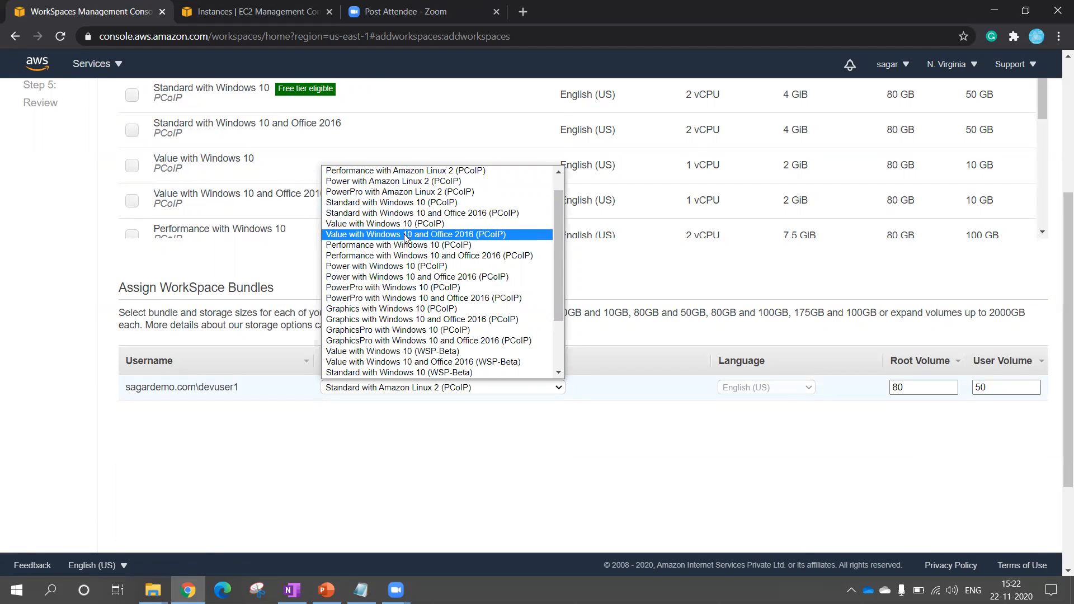
{"action": "scroll", "coordinate": [561, 325], "scroll_direction": "down", "scroll_amount": 2}
{"action": "mouse_move", "coordinate": [561, 323]}
{"action": "left_mouse_down"}
{"action": "mouse_move", "coordinate": [565, 362]}
{"action": "mouse_move", "coordinate": [565, 307]}
{"action": "left_mouse_up"}
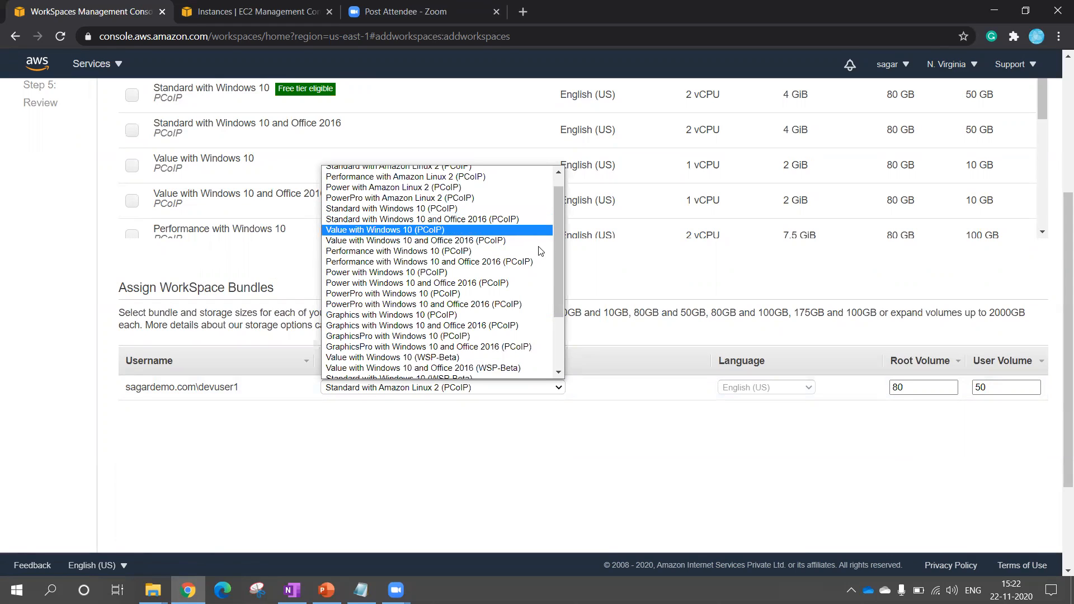
{"action": "scroll", "coordinate": [560, 275], "scroll_direction": "up", "scroll_amount": 1}
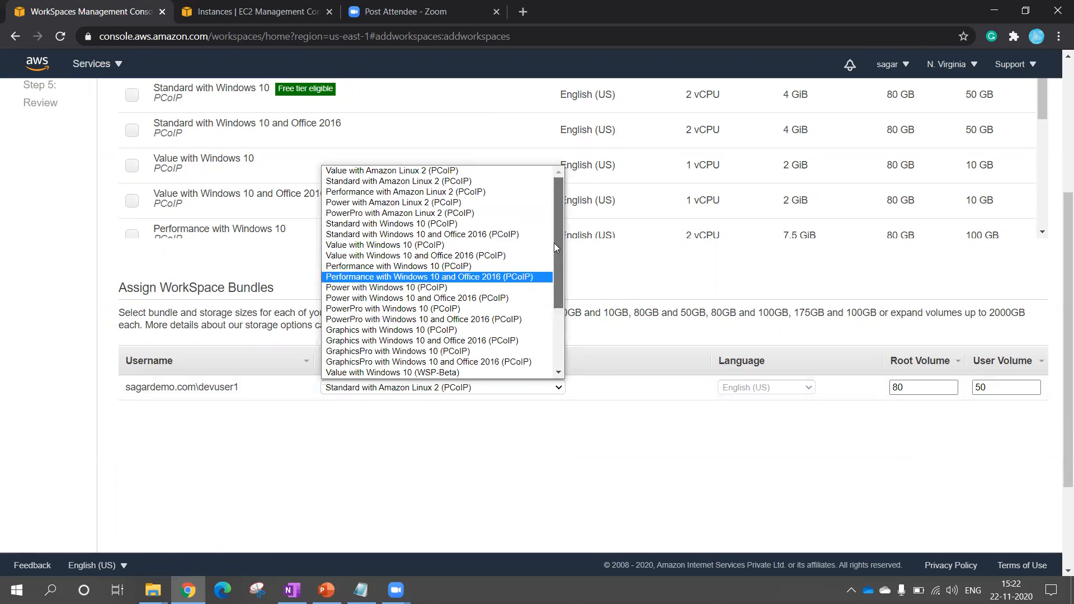
{"action": "left_click", "coordinate": [436, 181]}
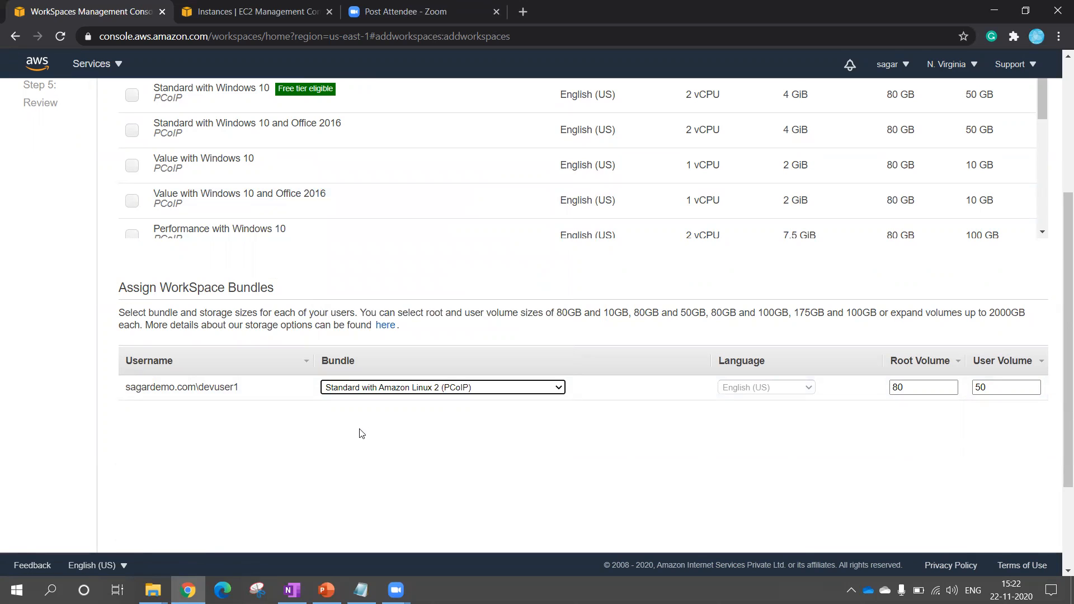
{"action": "scroll", "coordinate": [684, 413], "scroll_direction": "up", "scroll_amount": 2}
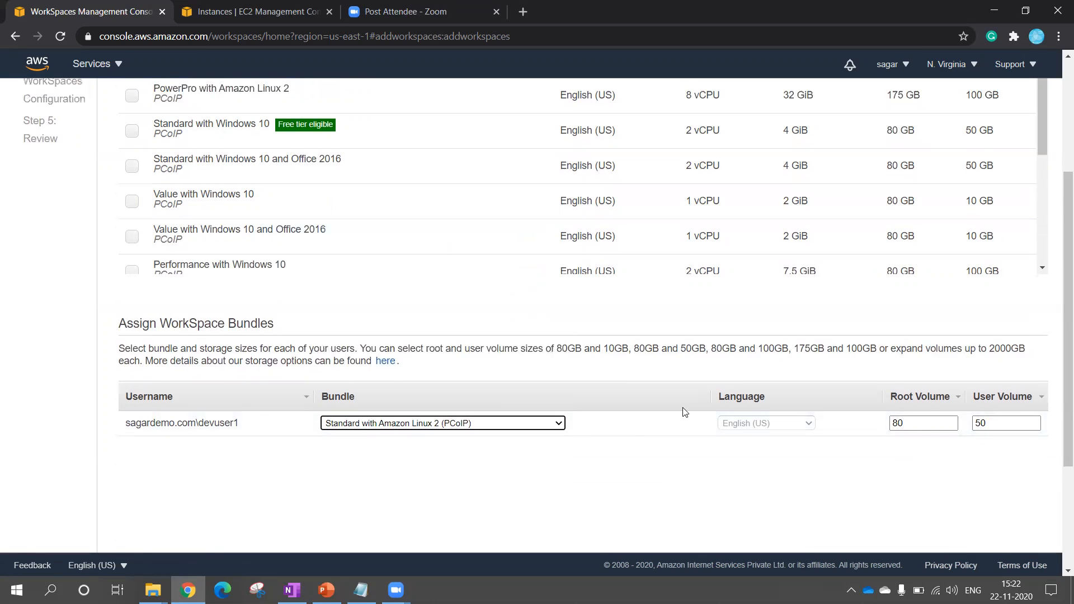
{"action": "scroll", "coordinate": [686, 412], "scroll_direction": "down", "scroll_amount": 5}
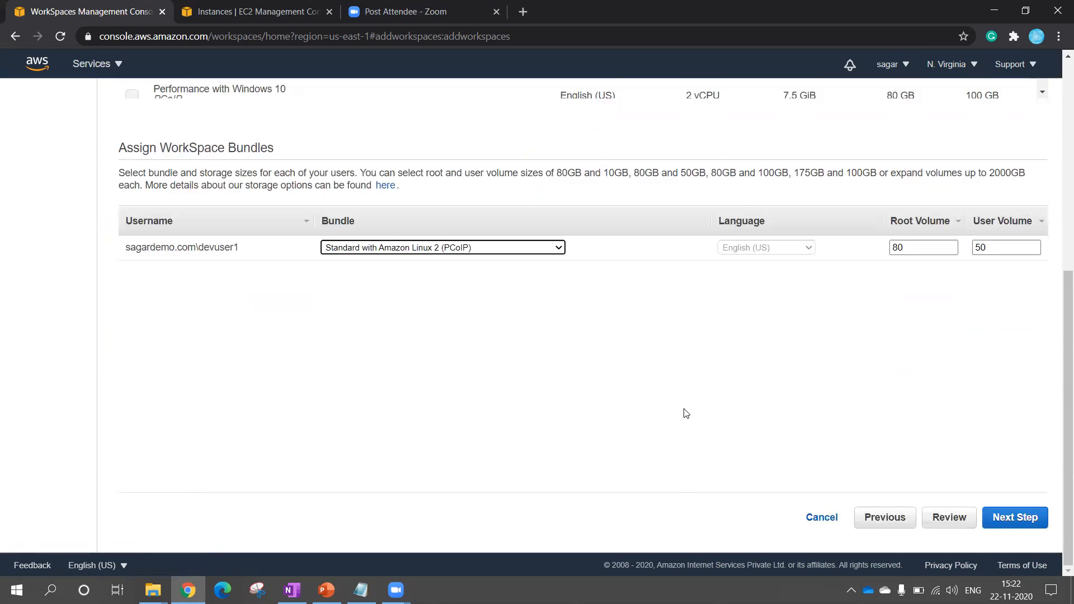
{"action": "left_click", "coordinate": [1015, 523]}
Enable root and user volume encryption with the alias/aws/workspaces key
{"action": "scroll", "coordinate": [466, 353], "scroll_direction": "up", "scroll_amount": 7}
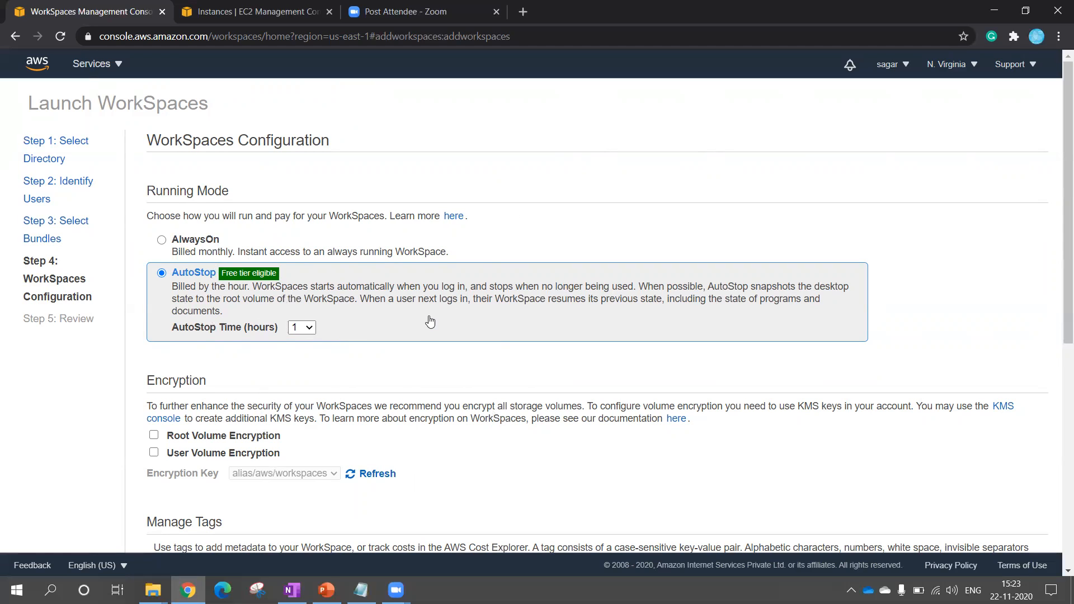
{"action": "scroll", "coordinate": [429, 321], "scroll_direction": "down", "scroll_amount": 2}
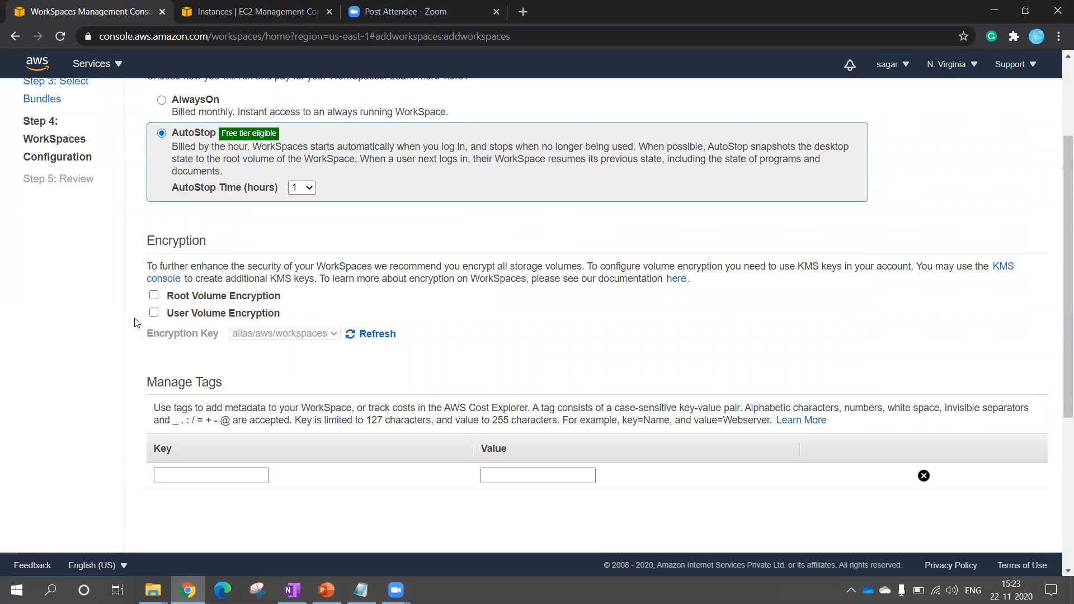
{"action": "left_click", "coordinate": [152, 299]}
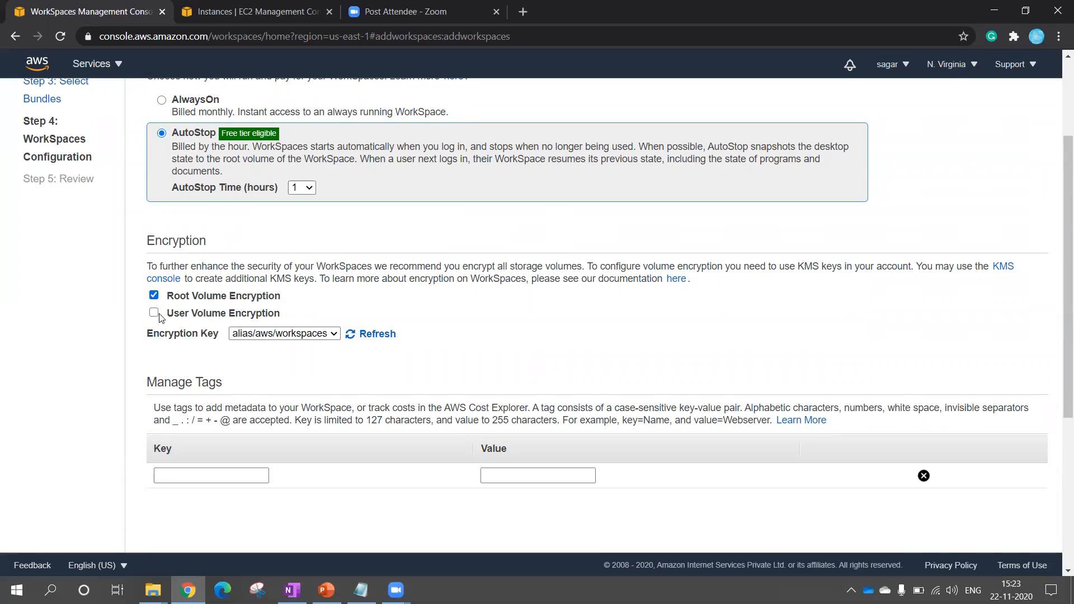
{"action": "left_click", "coordinate": [155, 314]}
{"action": "left_click", "coordinate": [335, 334]}
{"action": "left_click", "coordinate": [335, 335]}
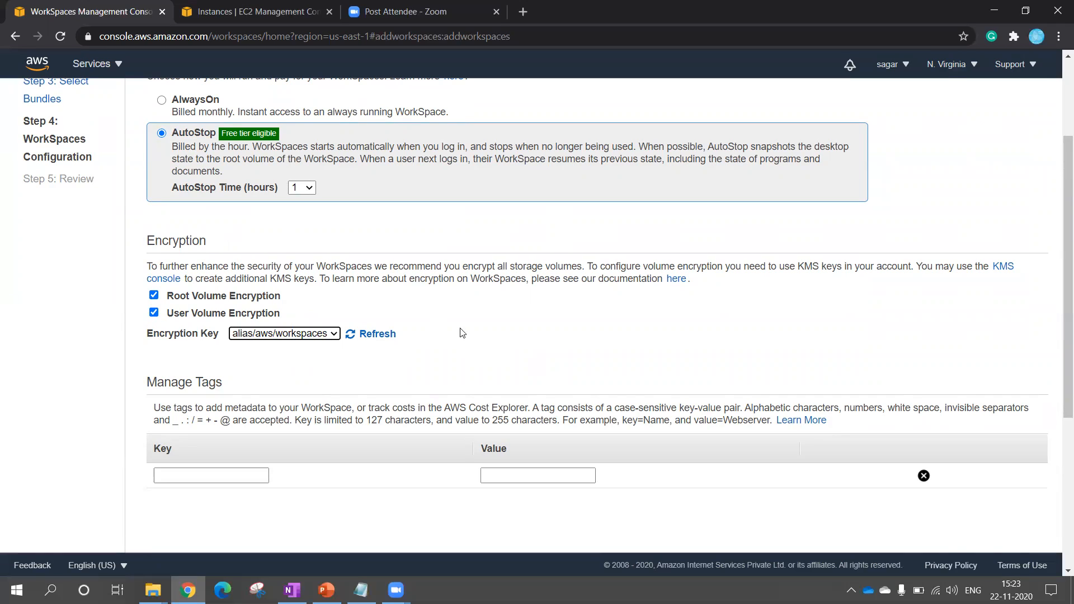
{"action": "scroll", "coordinate": [487, 334], "scroll_direction": "down", "scroll_amount": 5}
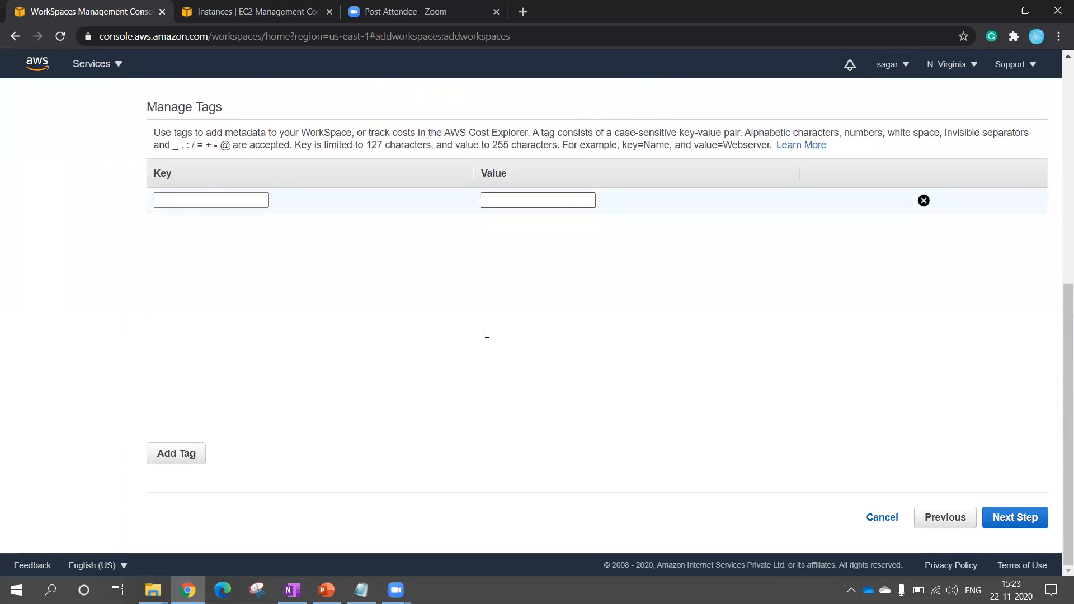
{"action": "scroll", "coordinate": [487, 334], "scroll_direction": "up", "scroll_amount": 3}
{"action": "scroll", "coordinate": [487, 333], "scroll_direction": "down", "scroll_amount": 3}
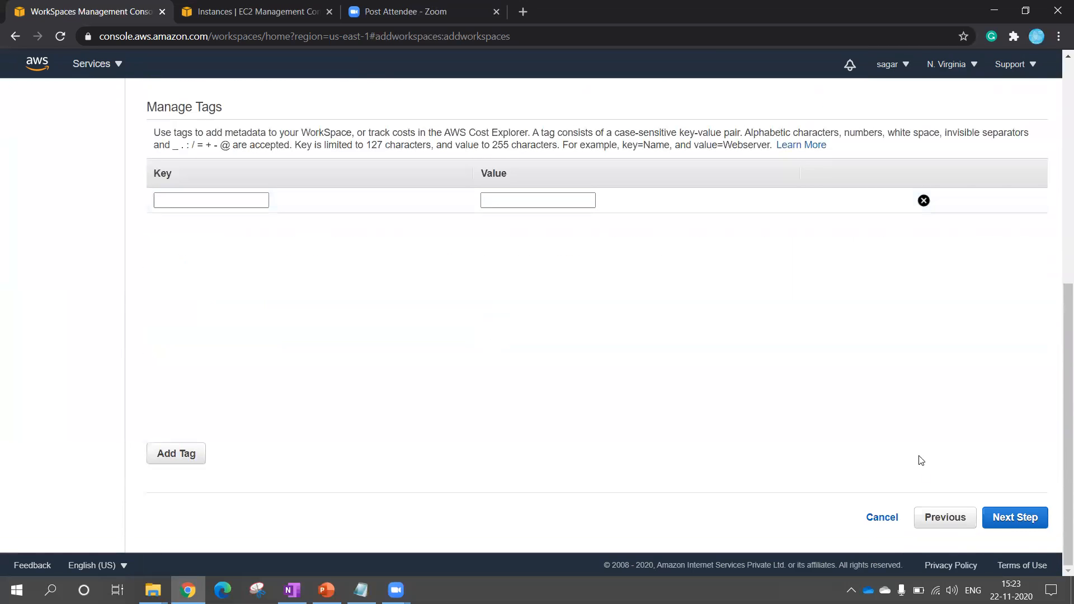
{"action": "left_click", "coordinate": [1031, 518]}
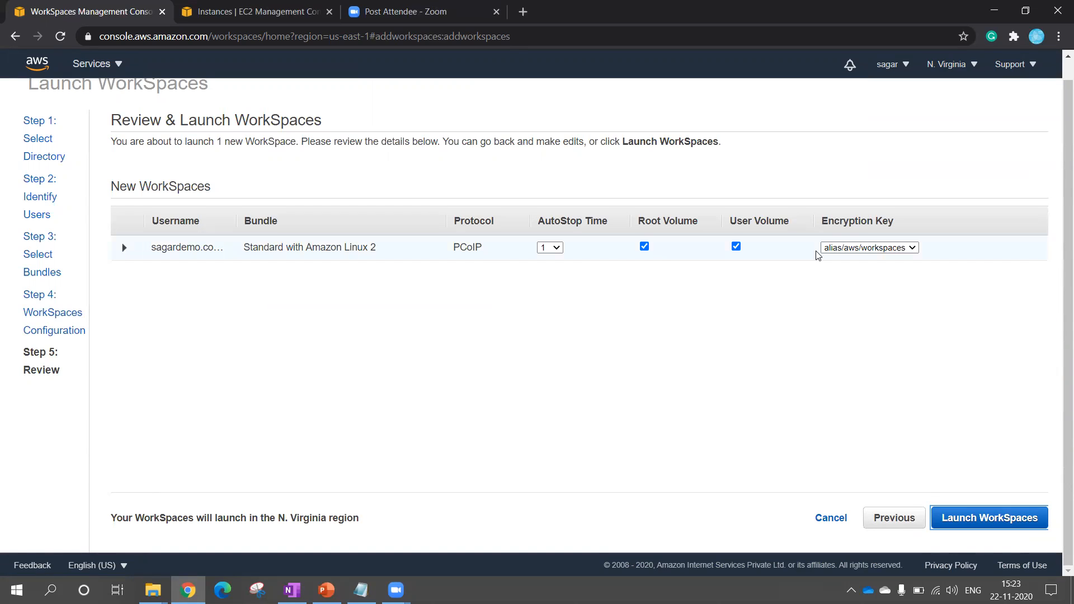
Cancel the launch at the review step and select the only existing WorkSpace
{"action": "scroll", "coordinate": [817, 256], "scroll_direction": "up", "scroll_amount": 1}
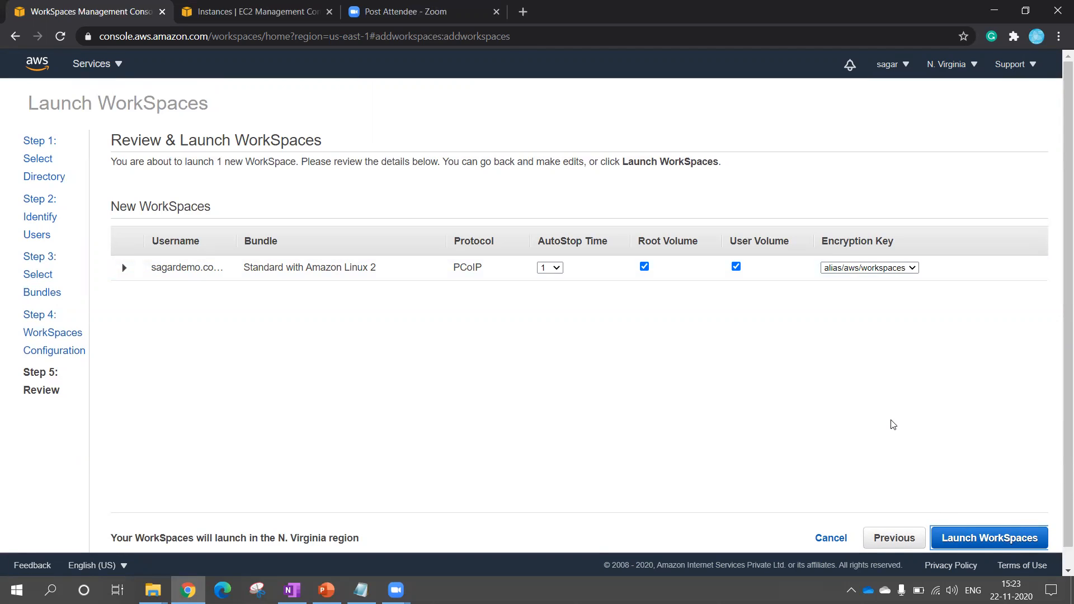
{"action": "scroll", "coordinate": [892, 423], "scroll_direction": "down", "scroll_amount": 1}
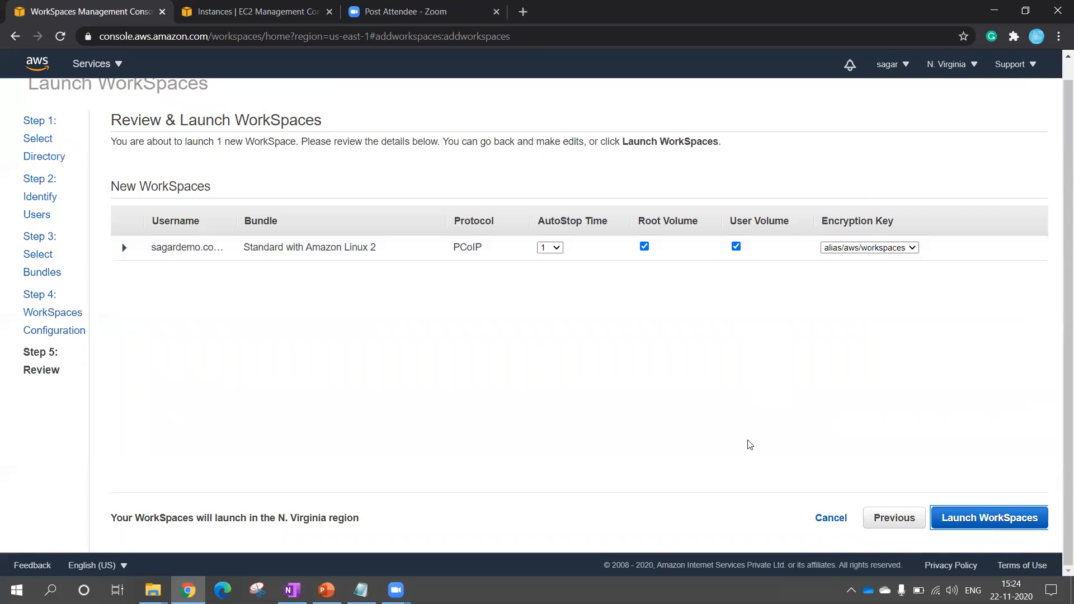
{"action": "left_click", "coordinate": [831, 520]}
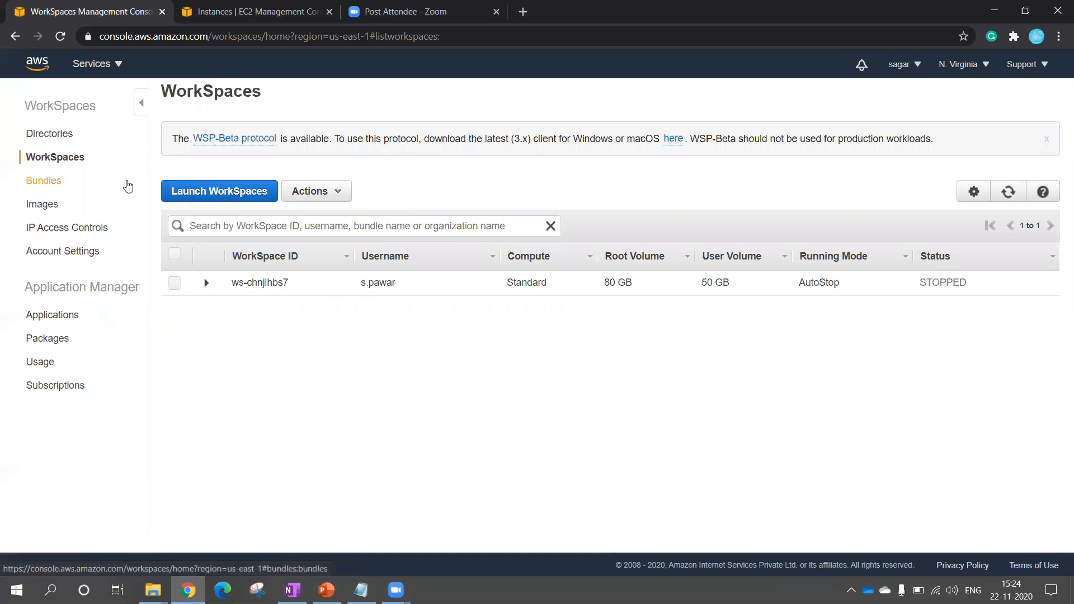
{"action": "left_click", "coordinate": [174, 254]}
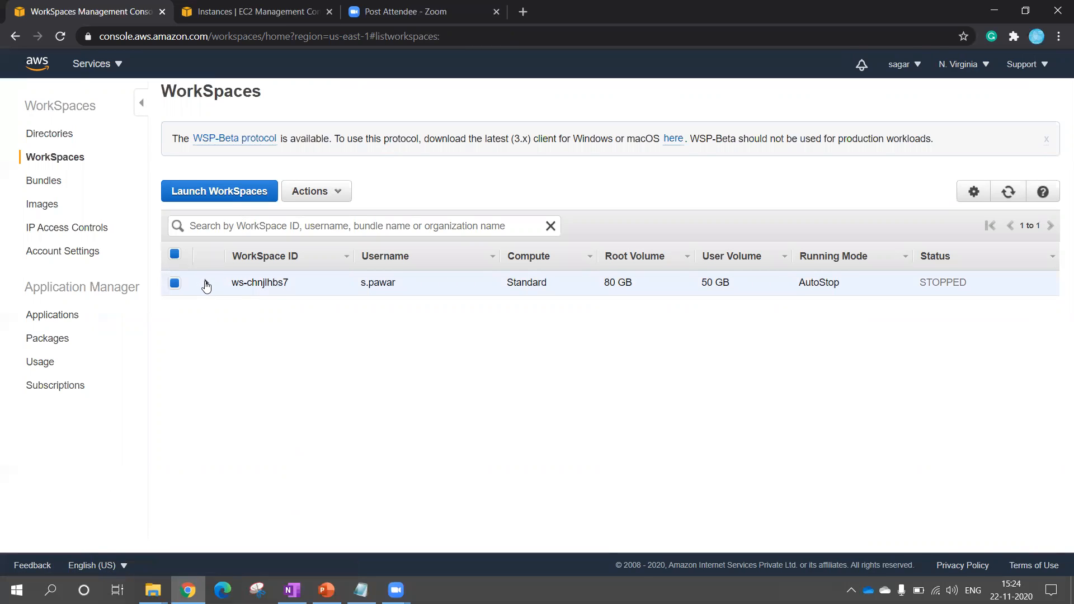
Start the stopped WorkSpace via Actions, then bring up its Invite User email page
{"action": "left_click", "coordinate": [206, 284]}
{"action": "left_click", "coordinate": [205, 283]}
{"action": "left_click", "coordinate": [336, 193]}
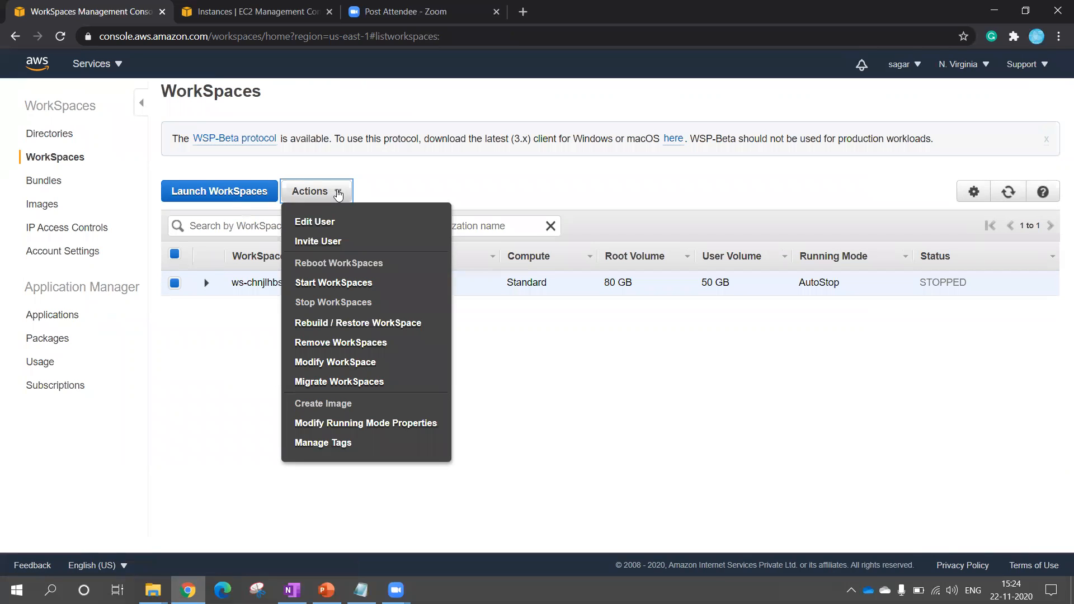
{"action": "left_click", "coordinate": [338, 194]}
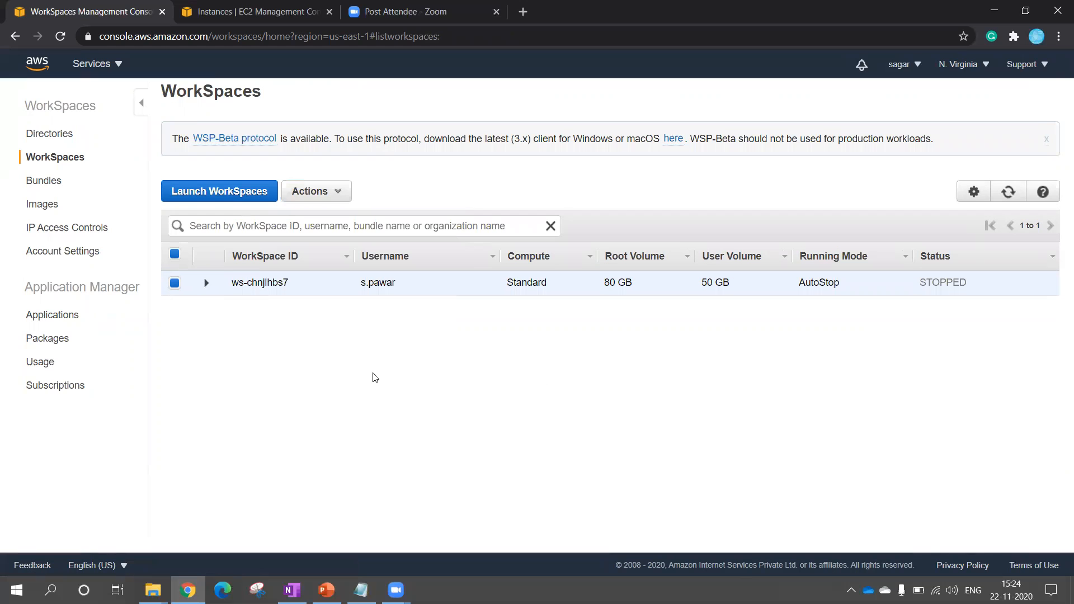
{"action": "left_click", "coordinate": [339, 193]}
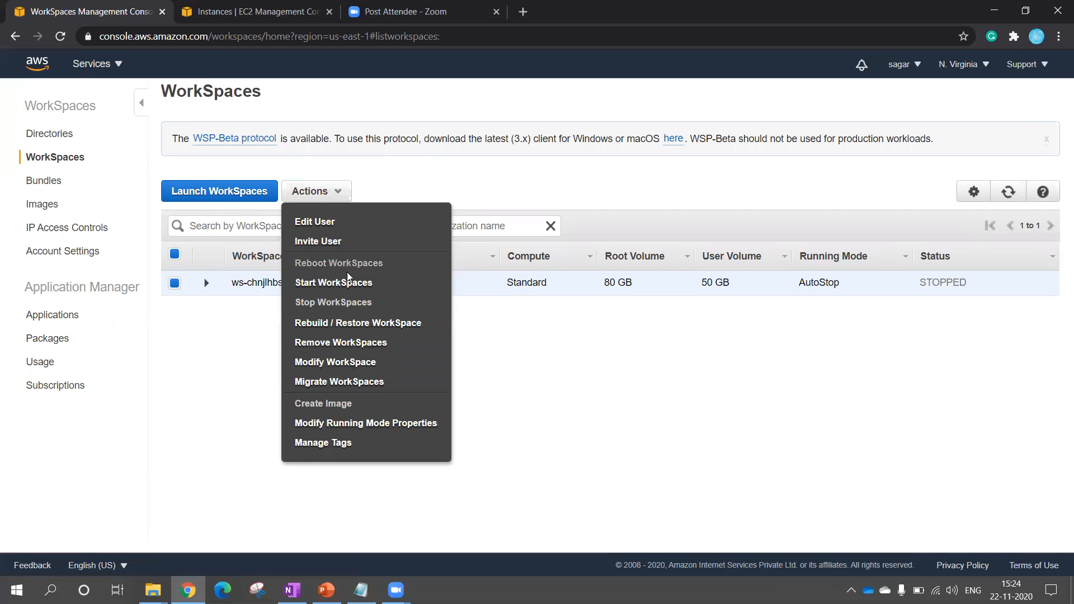
{"action": "left_click", "coordinate": [341, 287]}
{"action": "left_click", "coordinate": [724, 376]}
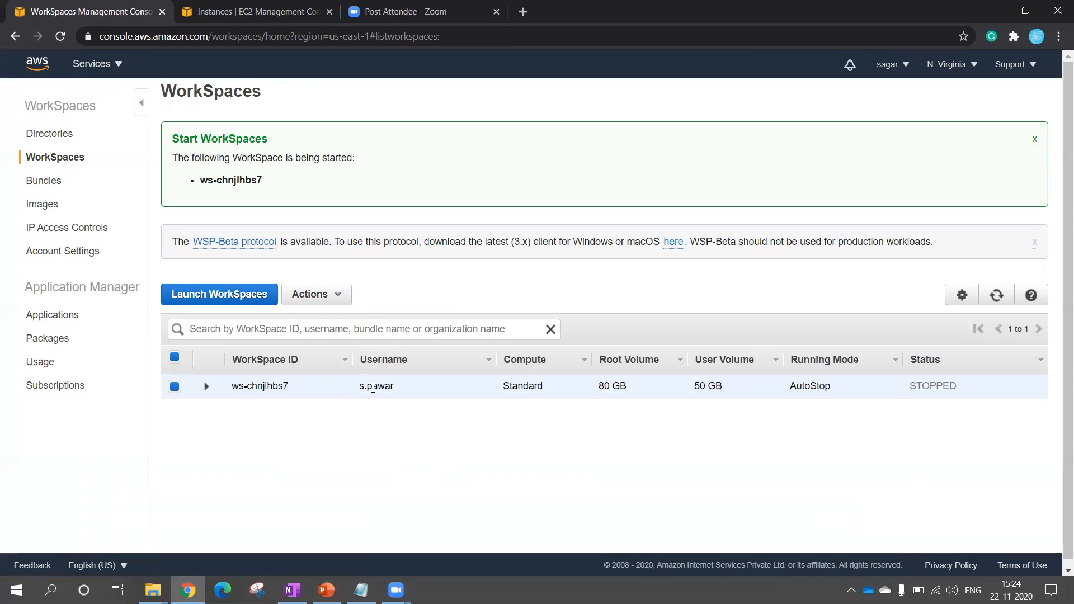
{"action": "left_click", "coordinate": [336, 295]}
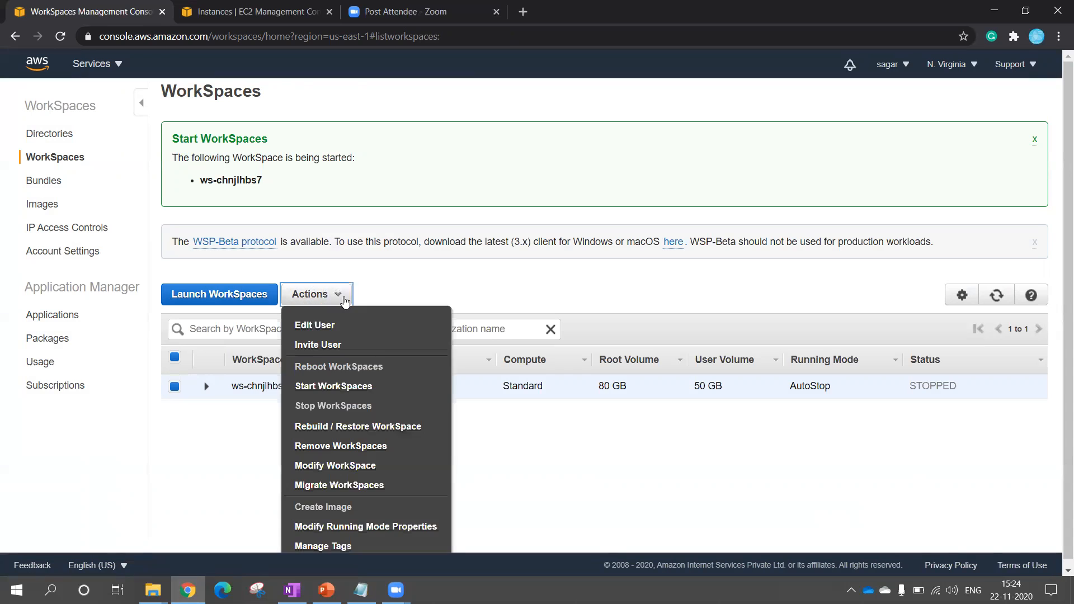
{"action": "left_click", "coordinate": [340, 342]}
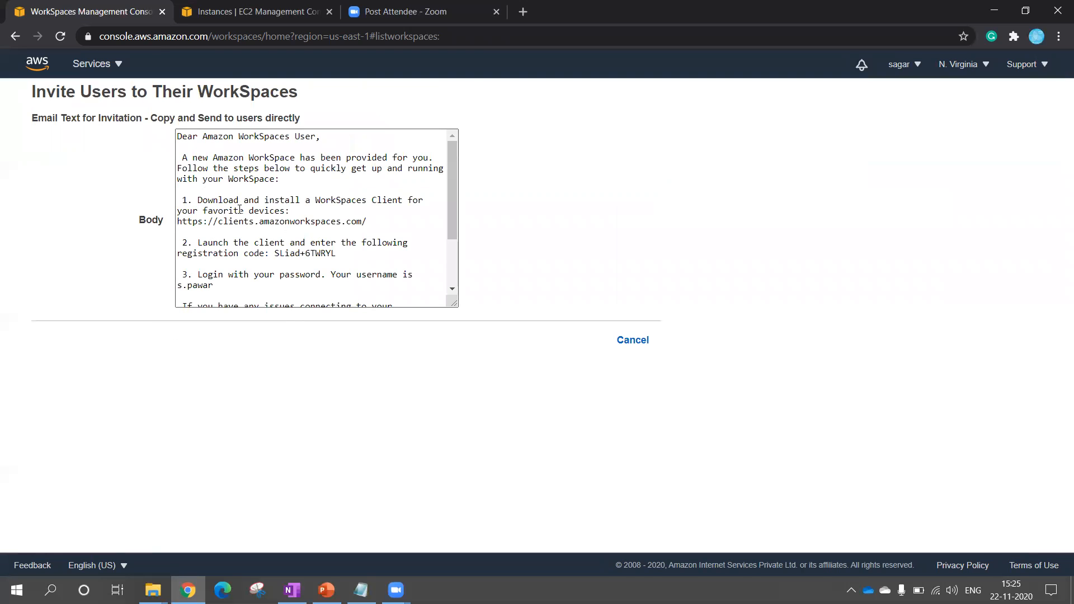
Select the invitation email body text, then switch to Notepad and select its old contents
{"action": "left_click", "coordinate": [180, 136]}
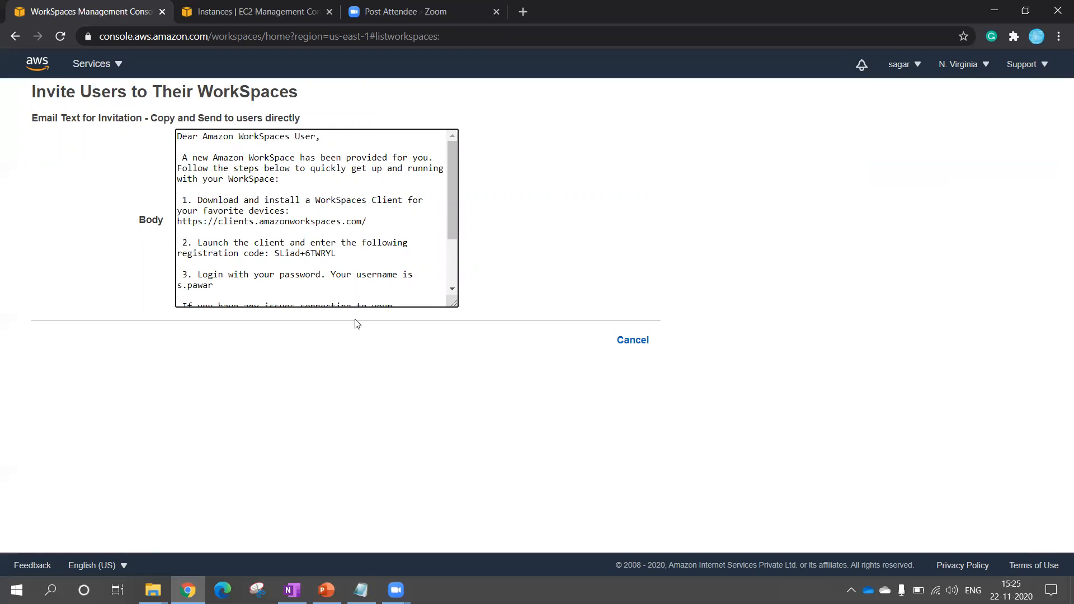
{"action": "key", "text": "ctrl+a"}
{"action": "key", "text": "ctrl+c"}
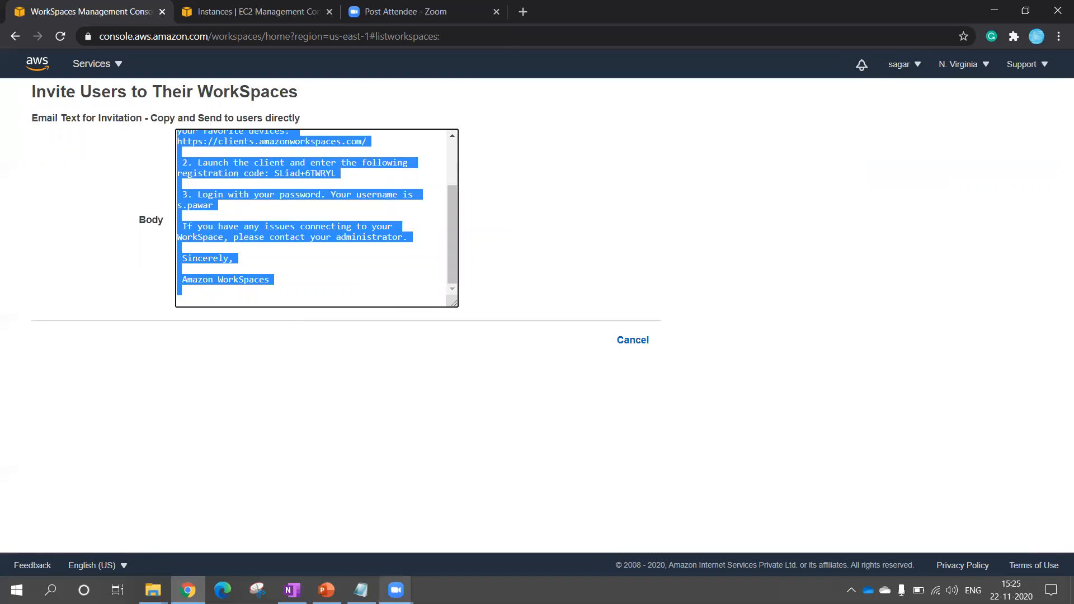
{"action": "left_click", "coordinate": [361, 590]}
{"action": "left_click", "coordinate": [338, 439]}
{"action": "key", "text": "ctrl+a"}
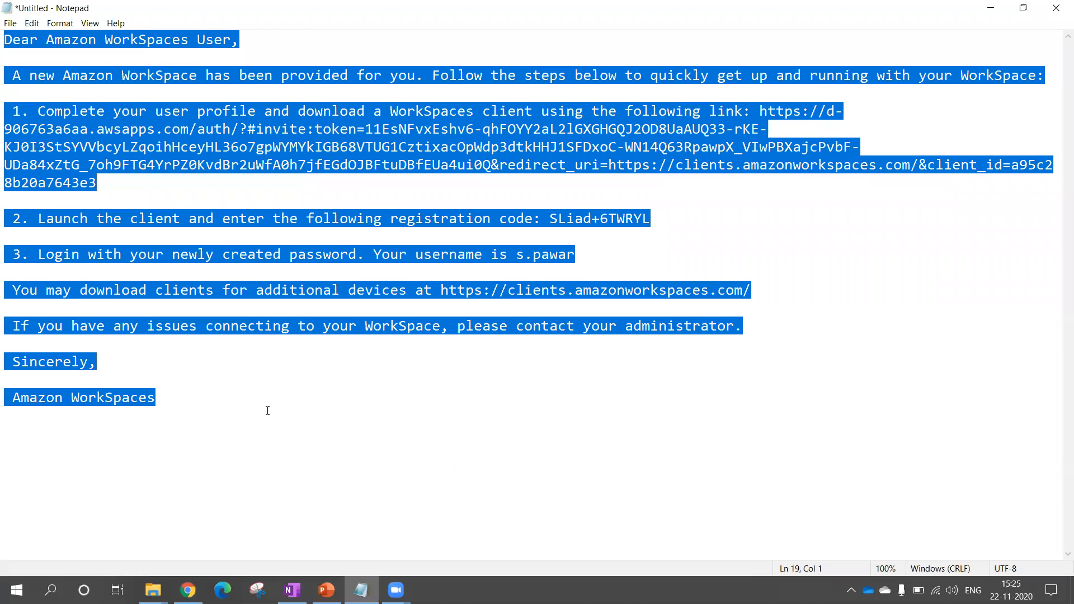
Delete Notepad's old text, paste the invitation, then clear the document again
{"action": "key", "text": "Delete"}
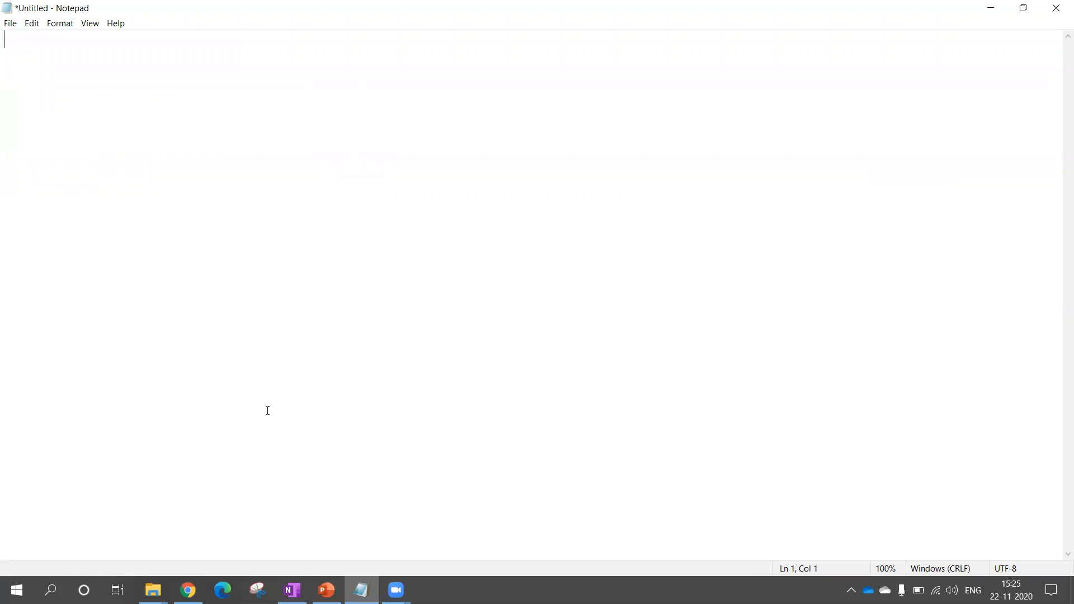
{"action": "key", "text": "ctrl+v"}
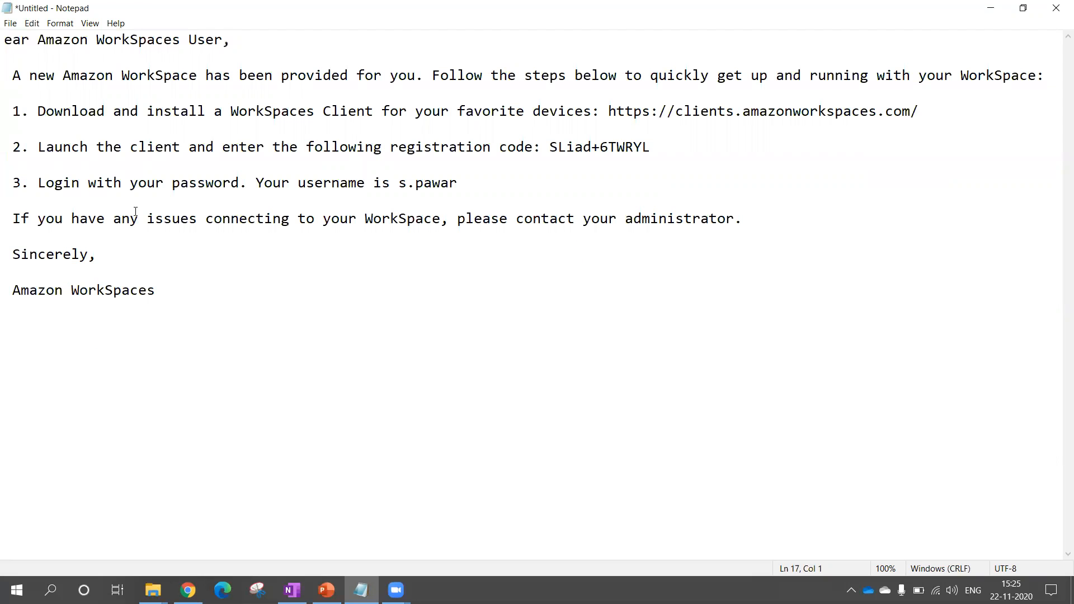
{"action": "left_click_drag", "start_coordinate": [233, 40], "coordinate": [4, 41]}
{"action": "key", "text": "ctrl+a"}
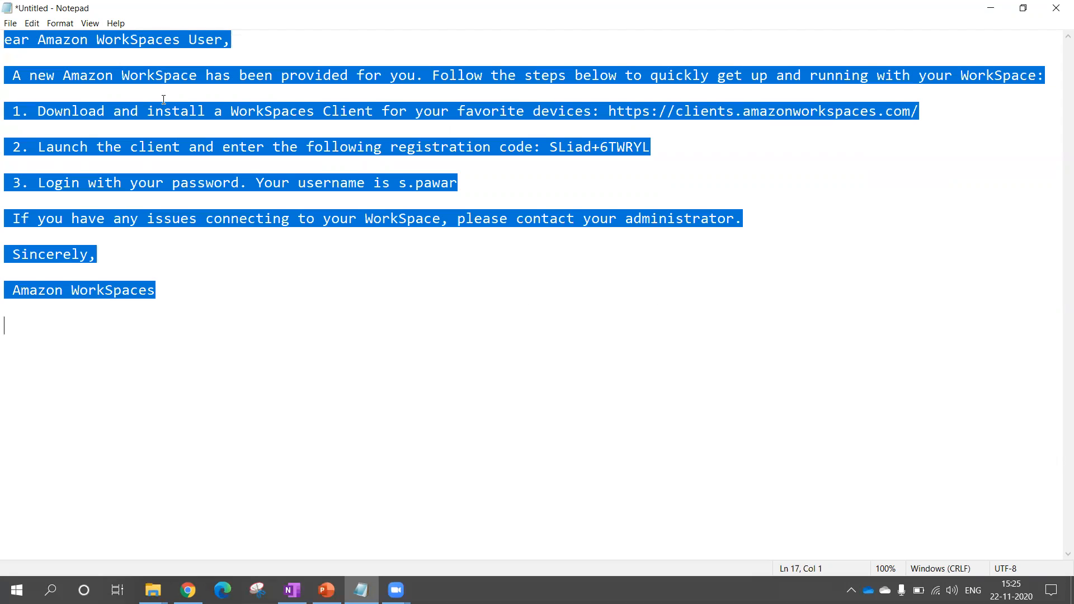
{"action": "key", "text": "Delete"}
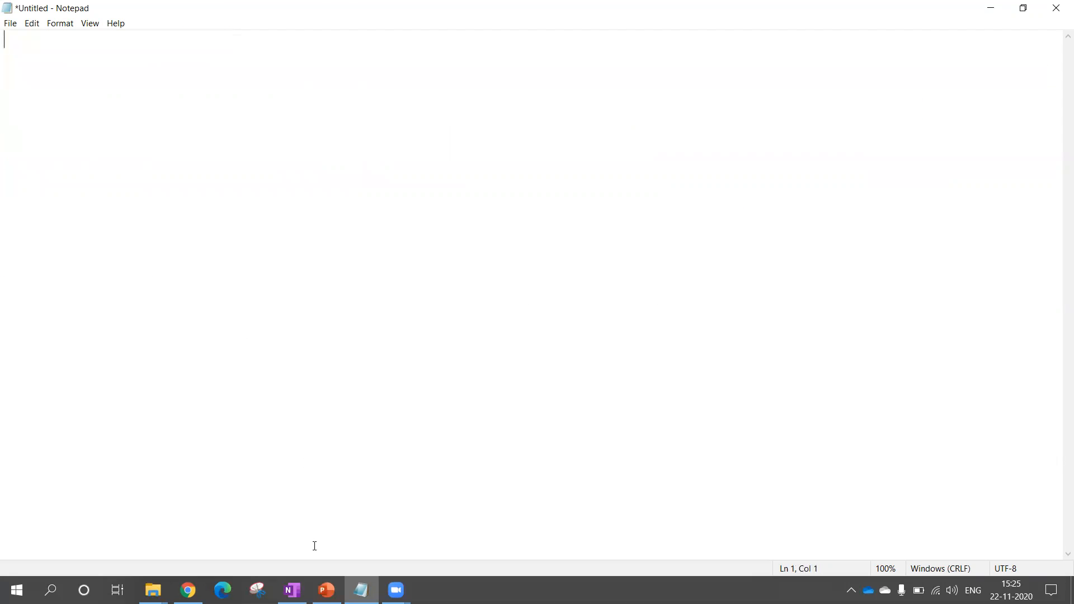
Copy the invitation email from 'Dear' onward in the browser and paste it into Notepad
{"action": "left_click", "coordinate": [188, 590]}
{"action": "scroll", "coordinate": [306, 263], "scroll_direction": "up", "scroll_amount": 2}
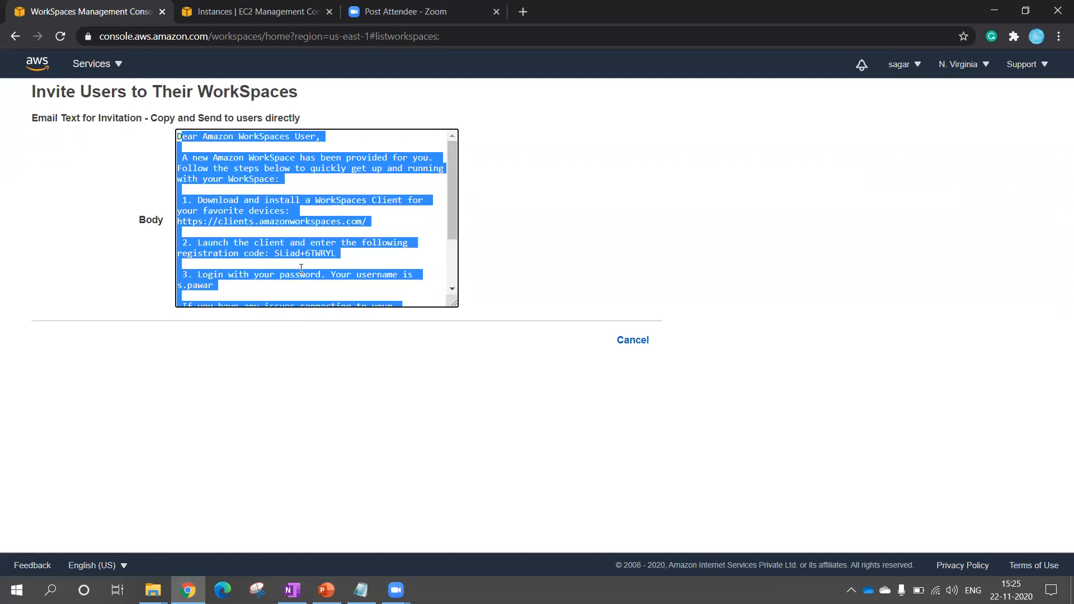
{"action": "left_click", "coordinate": [178, 137]}
{"action": "left_click_drag", "start_coordinate": [178, 138], "coordinate": [304, 407]}
{"action": "key", "text": "ctrl+c"}
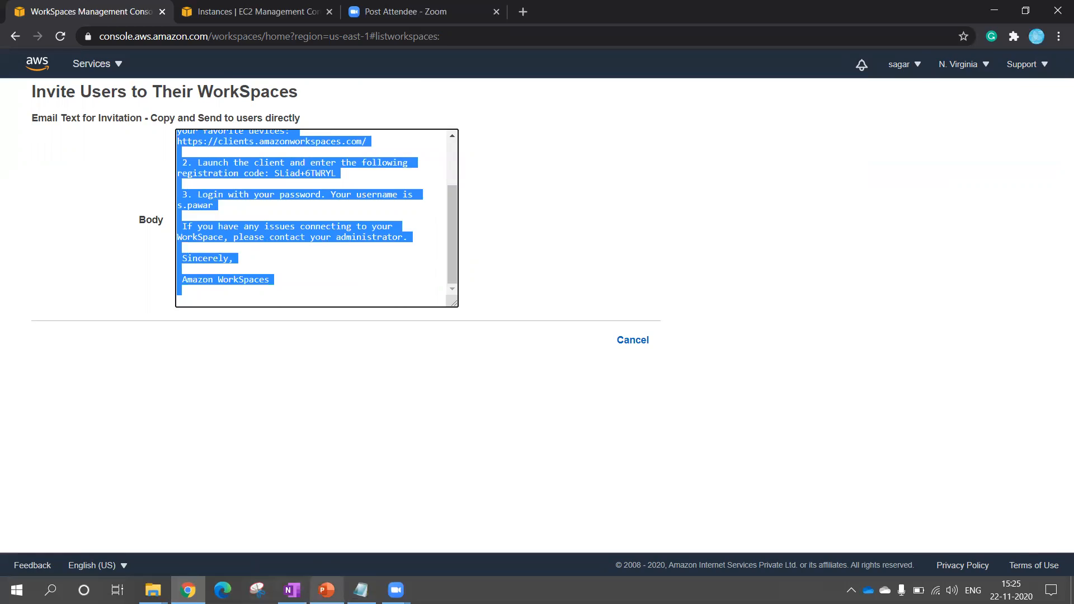
{"action": "left_click", "coordinate": [362, 590]}
{"action": "key", "text": "ctrl+v"}
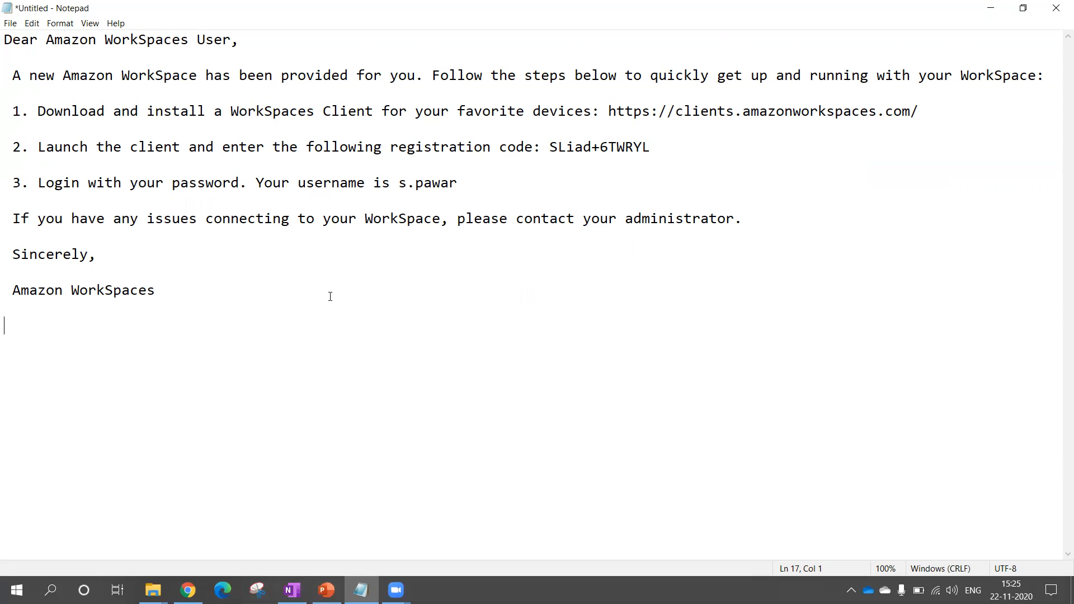
Highlight the WorkSpaces client download link and registration code in Notepad, then minimize Notepad
{"action": "left_click", "coordinate": [224, 298]}
{"action": "key", "text": "ctrl+a"}
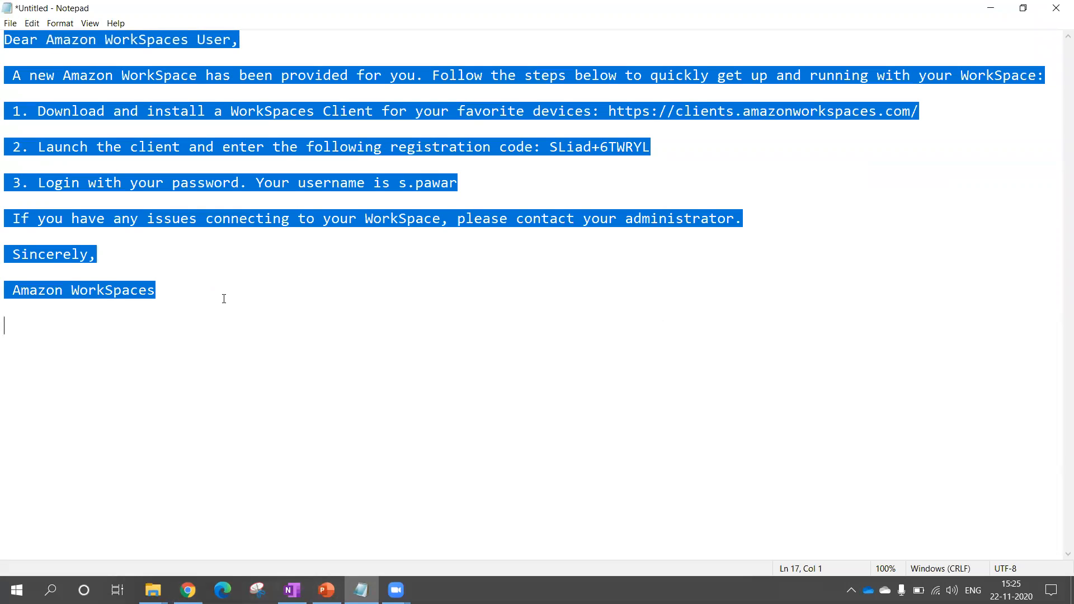
{"action": "left_click", "coordinate": [204, 278]}
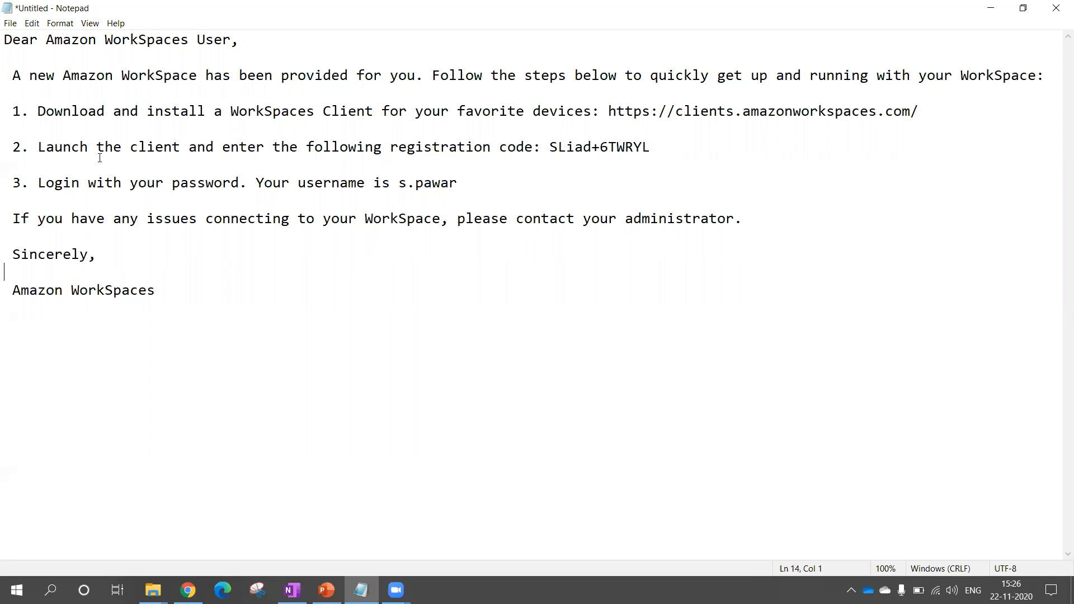
{"action": "left_click_drag", "start_coordinate": [613, 108], "coordinate": [920, 112]}
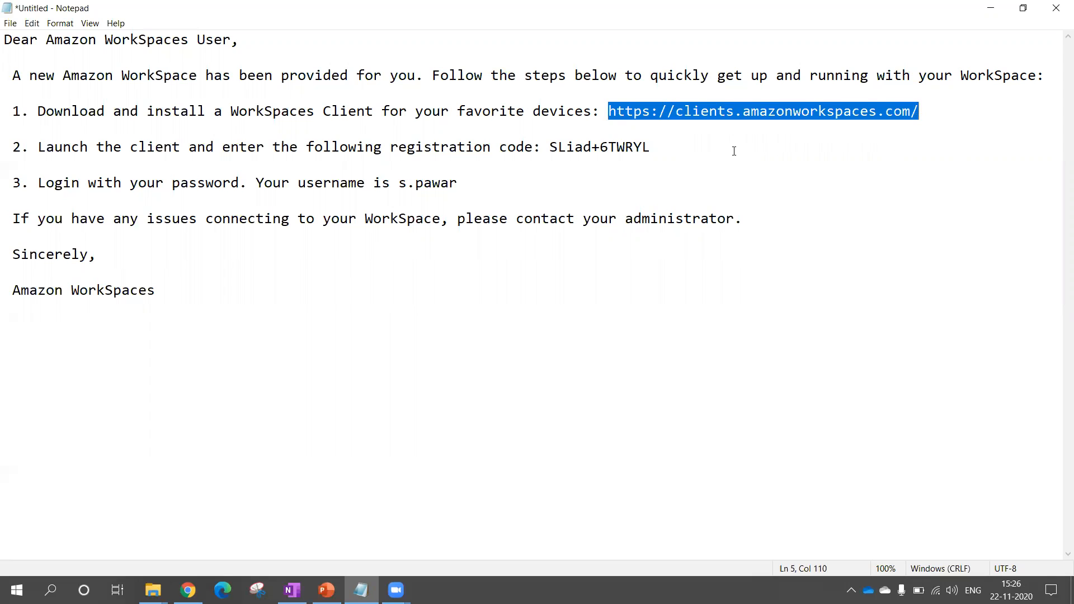
{"action": "left_click", "coordinate": [679, 111]}
{"action": "left_click", "coordinate": [666, 146]}
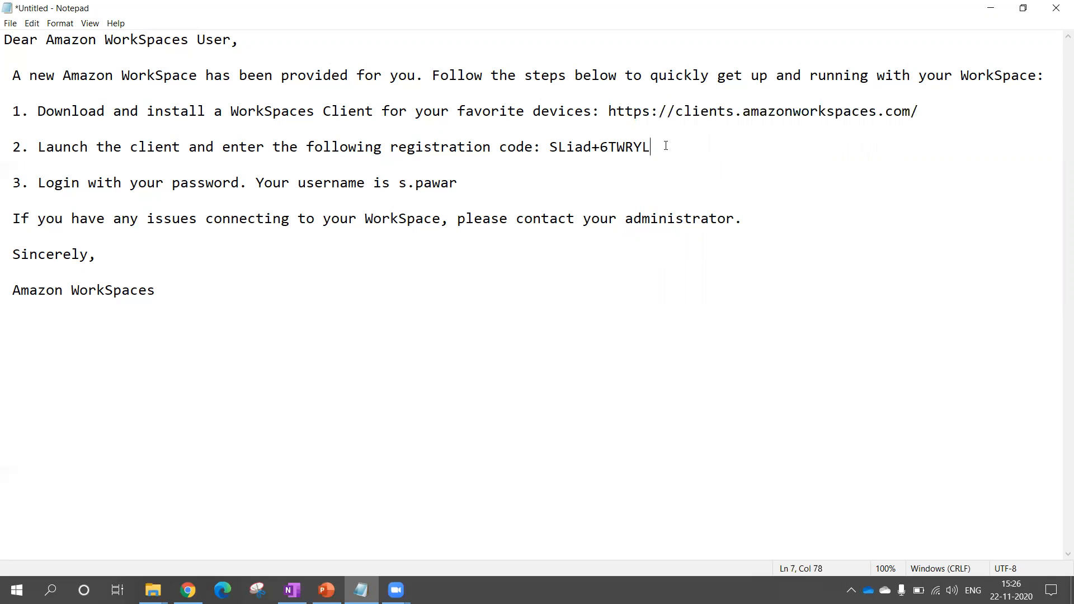
{"action": "left_click_drag", "start_coordinate": [548, 144], "coordinate": [652, 145]}
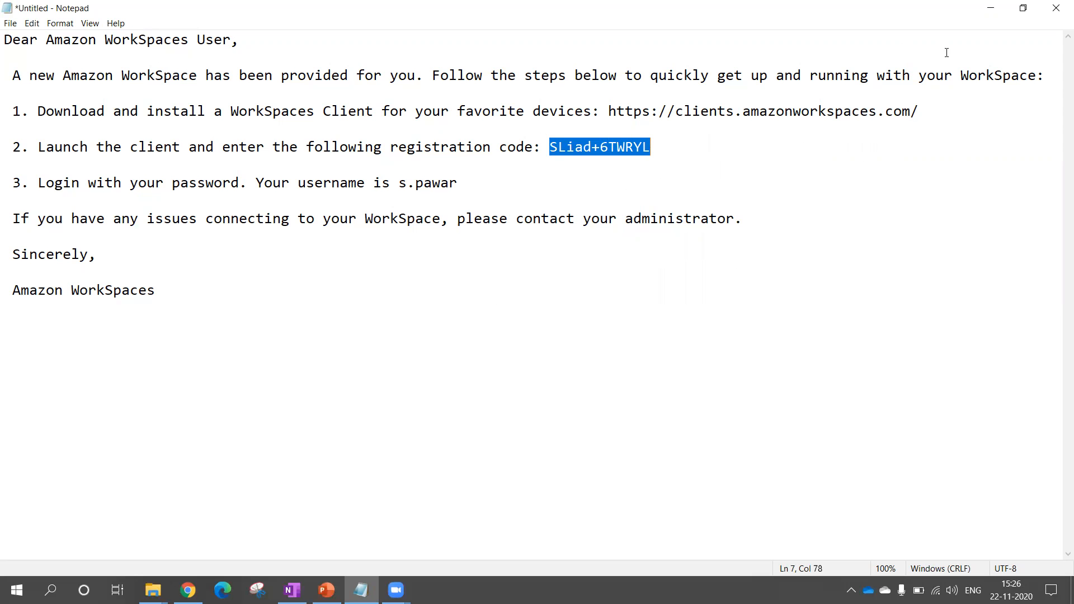
{"action": "left_click", "coordinate": [991, 8]}
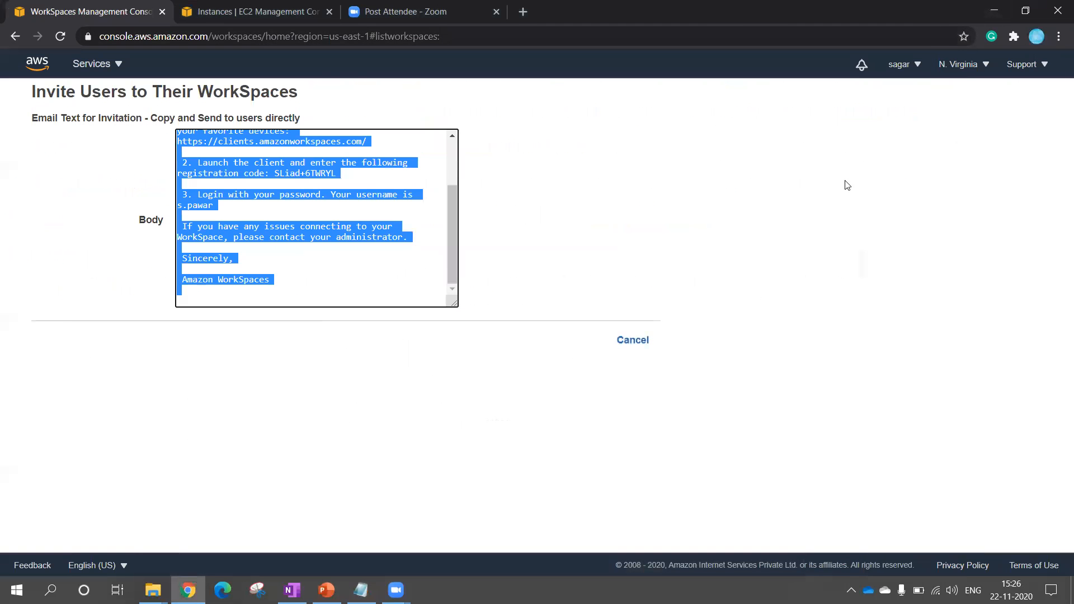
Hide the browser and launch the Amazon WorkSpaces client from the desktop shortcut
{"action": "left_click", "coordinate": [632, 340]}
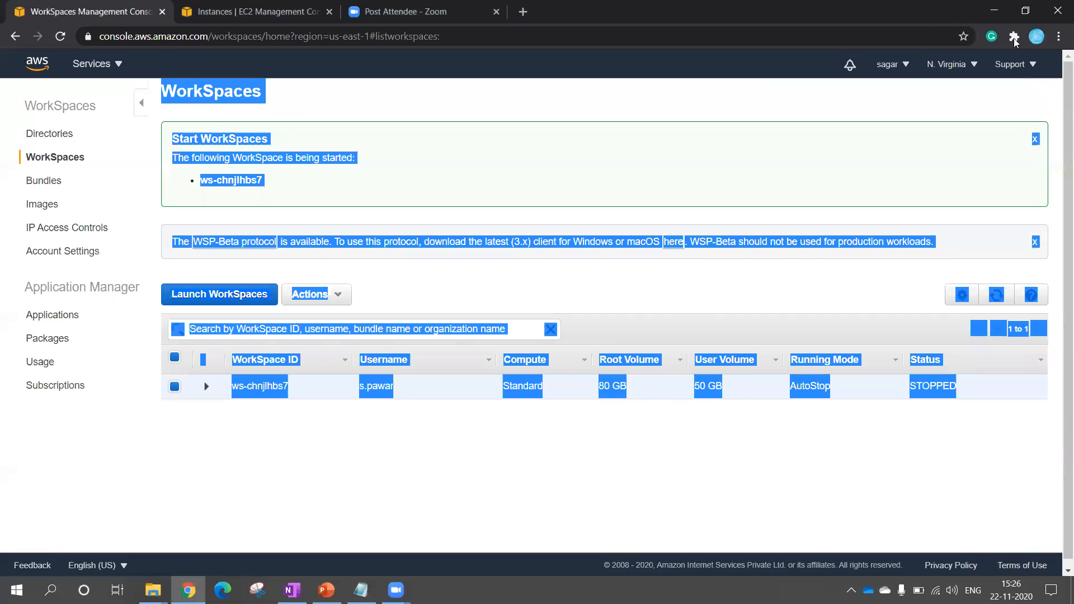
{"action": "left_click", "coordinate": [994, 11]}
{"action": "left_click", "coordinate": [993, 13]}
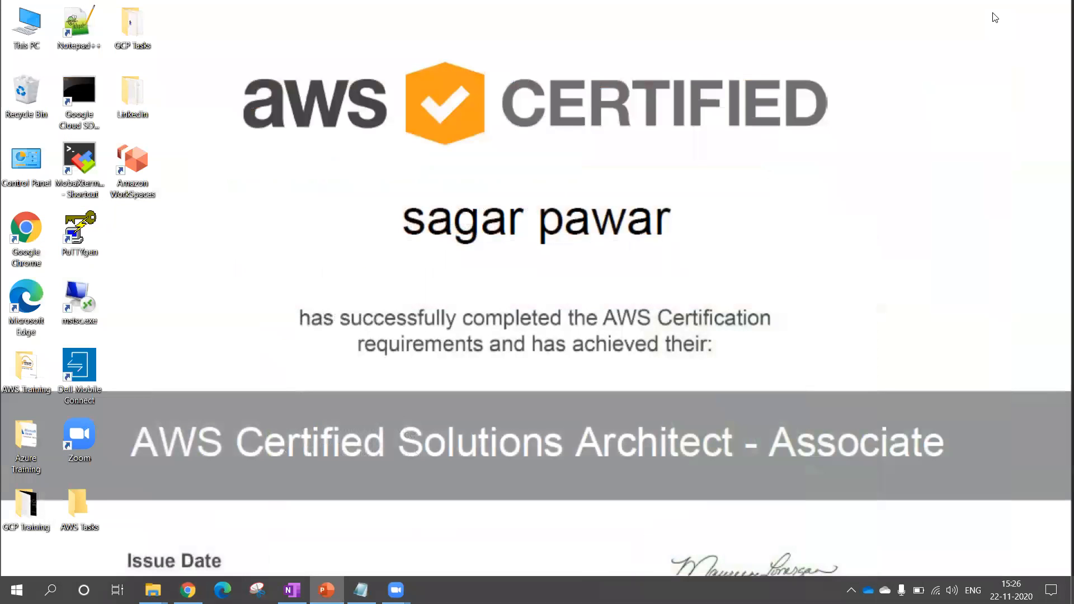
{"action": "left_click", "coordinate": [133, 167]}
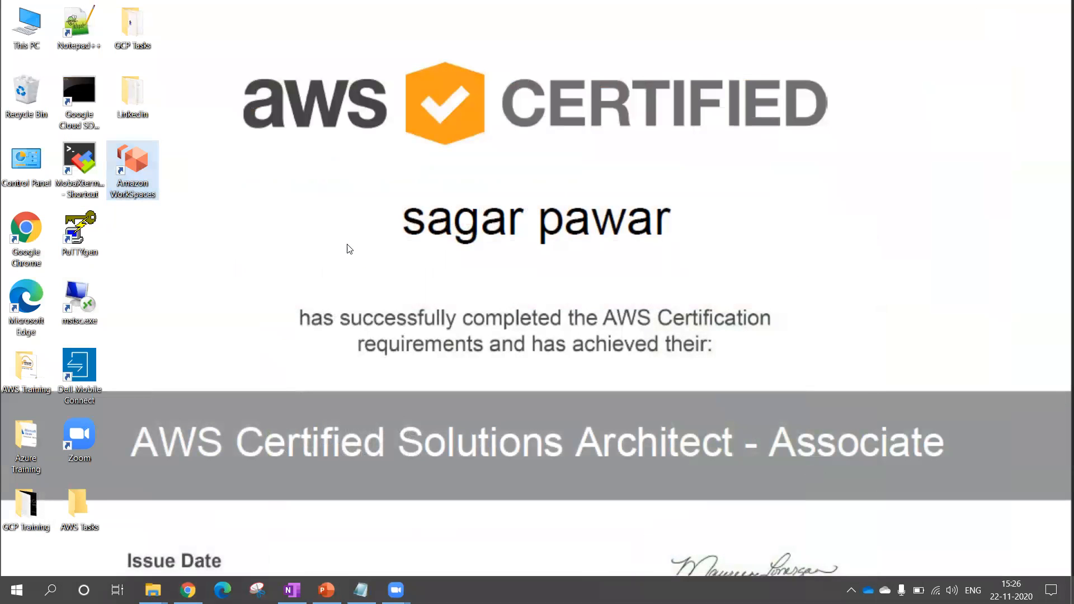
{"action": "key", "text": "Return"}
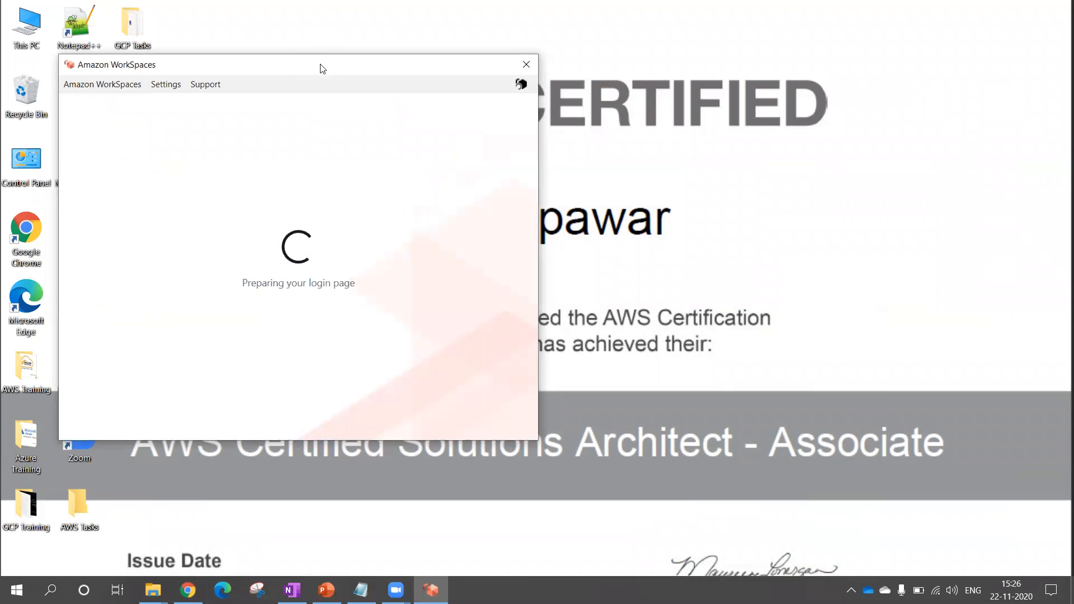
{"action": "left_click_drag", "start_coordinate": [323, 67], "coordinate": [505, 106]}
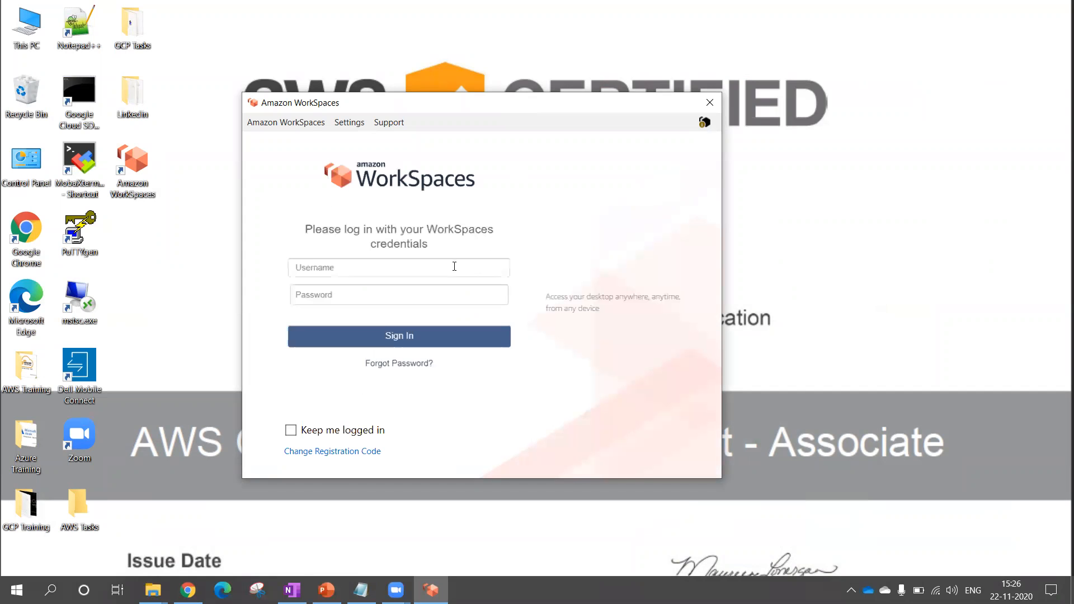
Sign in to the WorkSpace with the user's username and password
{"action": "left_click", "coordinate": [352, 272]}
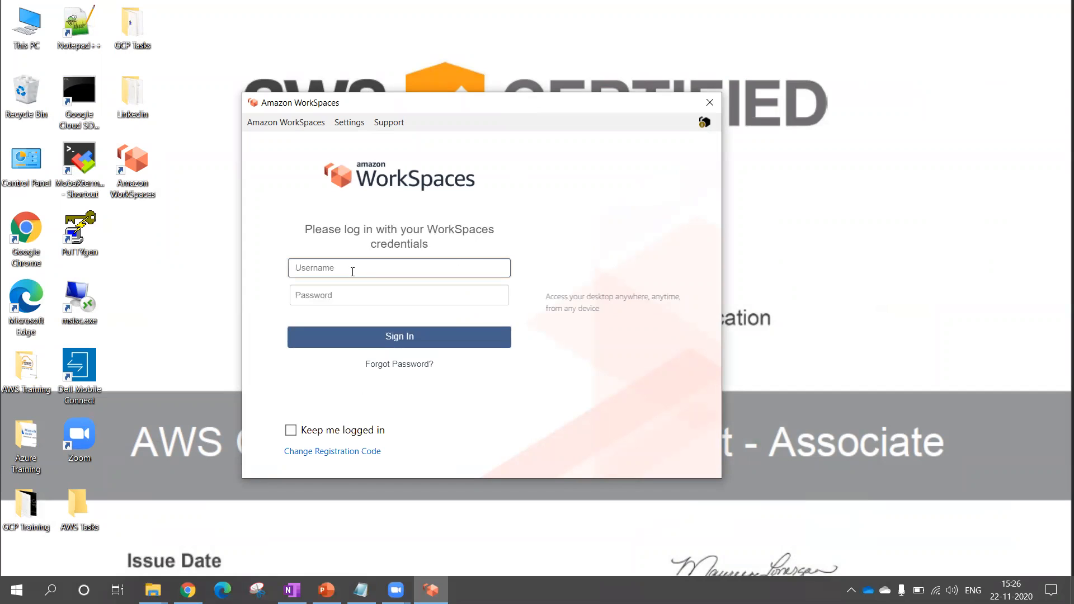
{"action": "type", "text": "s.pawar"}
{"action": "key", "text": "Tab"}
{"action": "type", "text": "************"}
{"action": "left_click", "coordinate": [400, 339]}
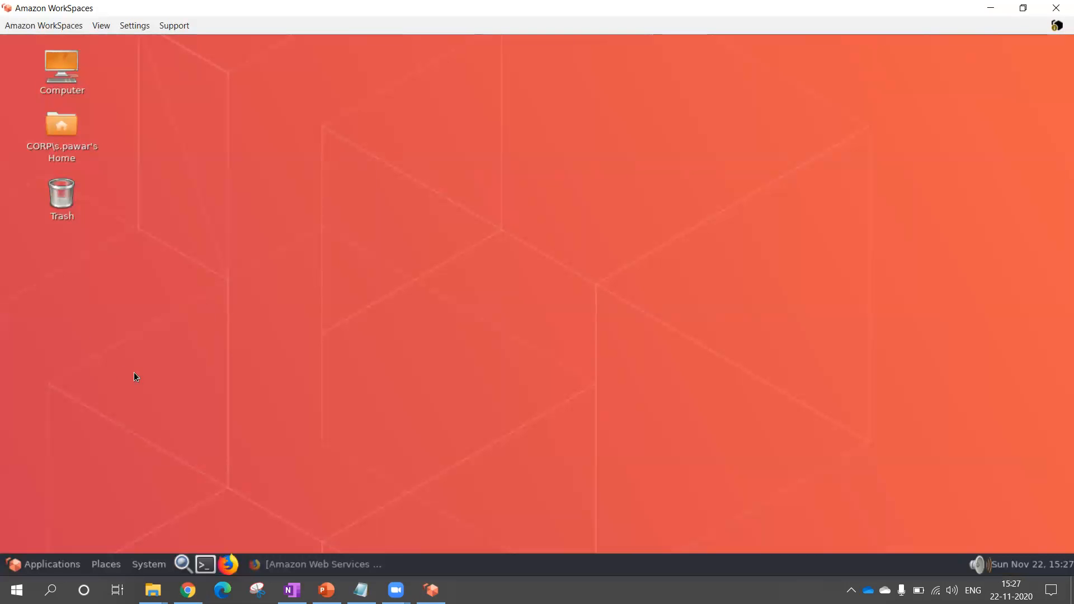
Search for 'aws services' in the WorkSpace's Firefox, then minimize Firefox
{"action": "left_click", "coordinate": [228, 566]}
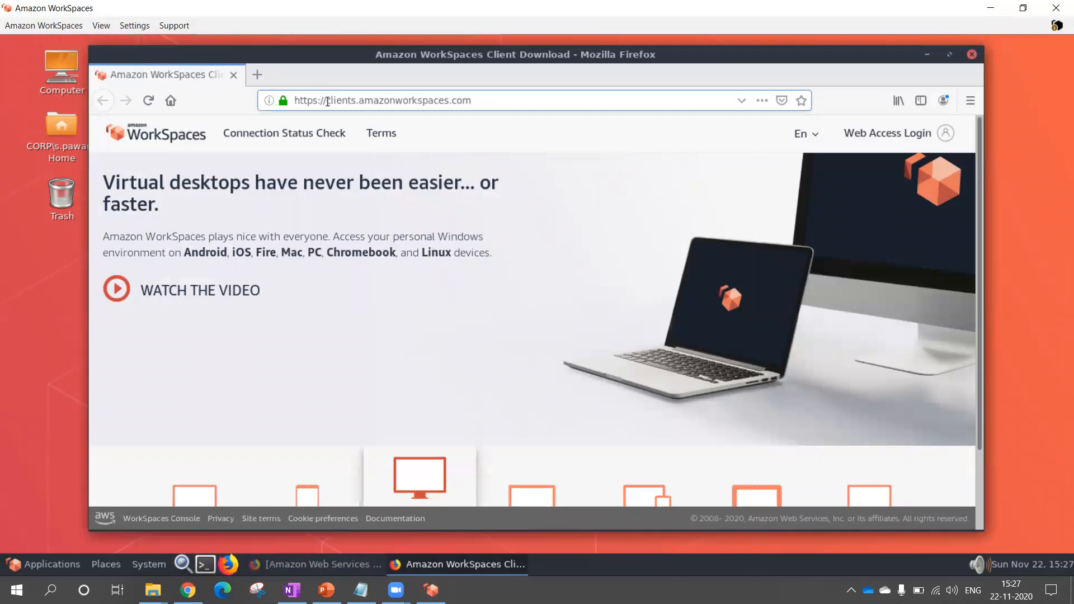
{"action": "left_click_drag", "start_coordinate": [475, 100], "coordinate": [288, 101]}
{"action": "type", "text": "aws "}
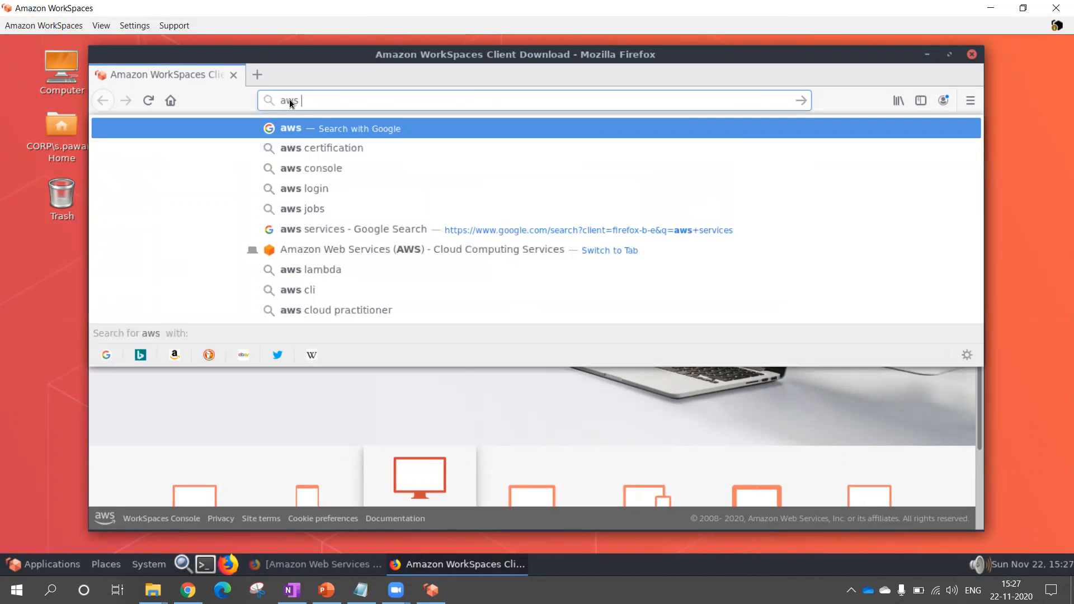
{"action": "type", "text": "services"}
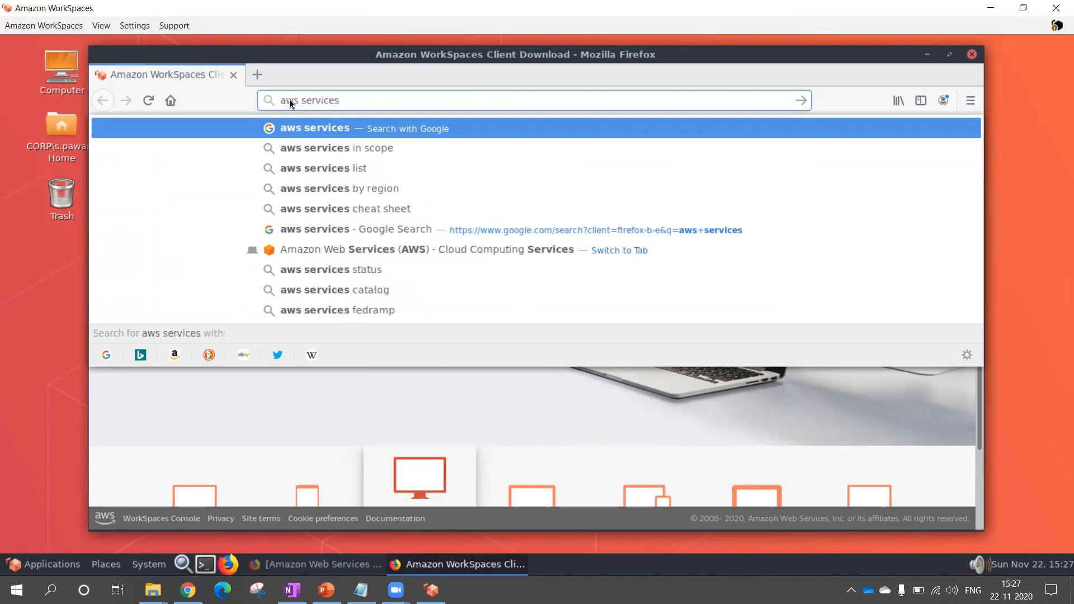
{"action": "key", "text": "Return"}
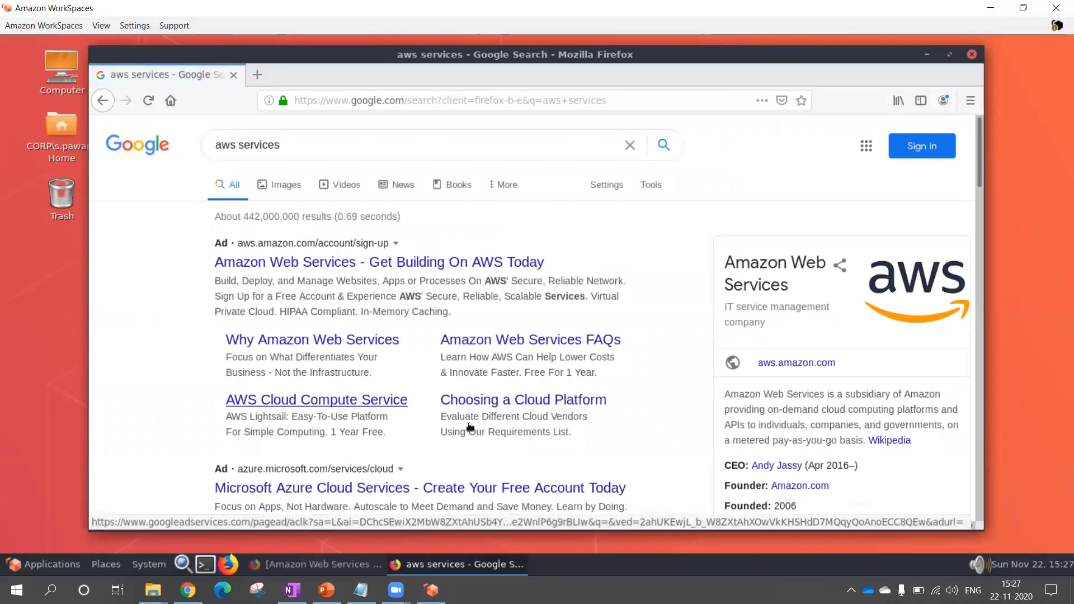
{"action": "scroll", "coordinate": [485, 435], "scroll_direction": "down", "scroll_amount": 2}
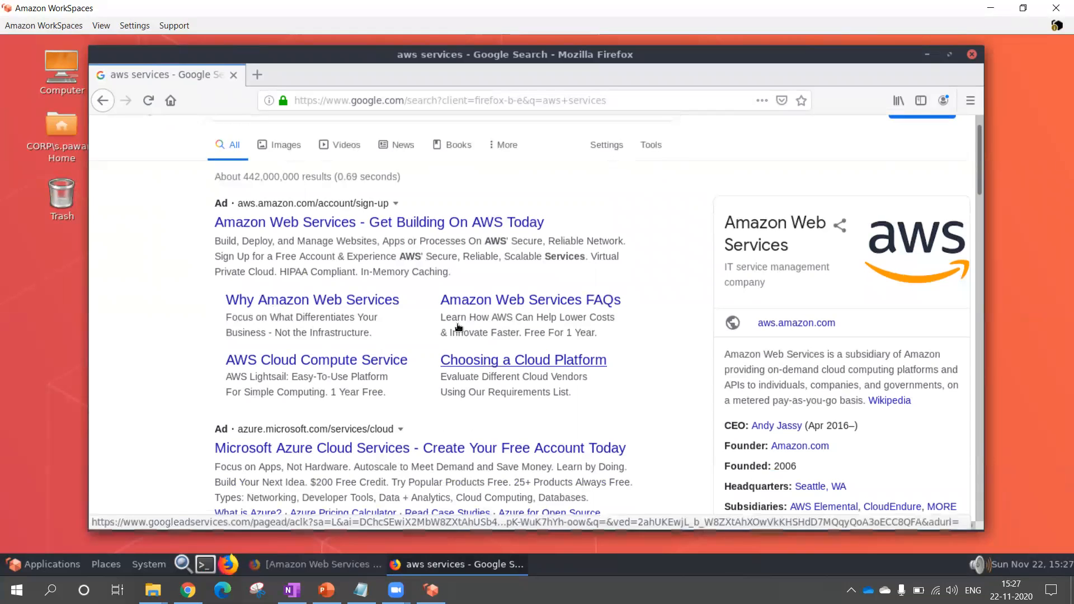
{"action": "left_click", "coordinate": [924, 56]}
{"action": "left_click", "coordinate": [41, 26]}
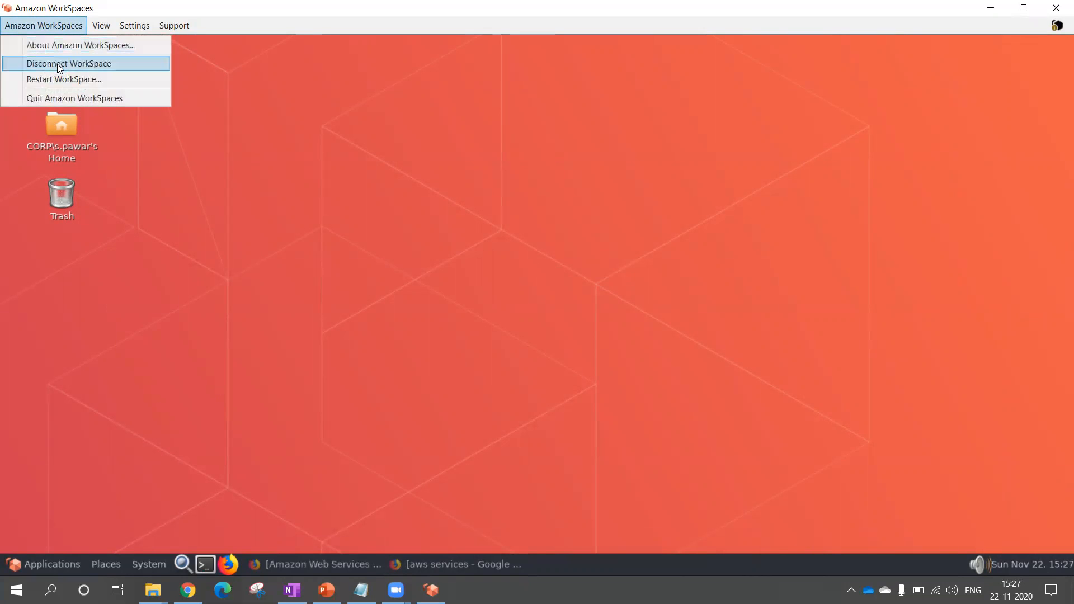
Look over the client's View and Support menus, then minimize the WorkSpaces client window
{"action": "left_click", "coordinate": [97, 29]}
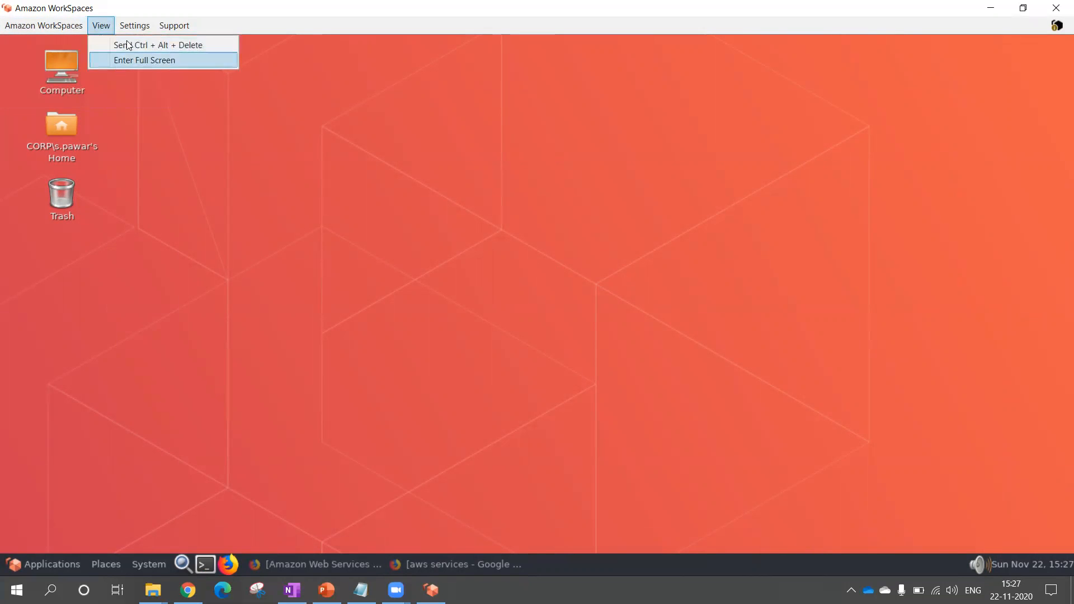
{"action": "mouse_move", "coordinate": [184, 33]}
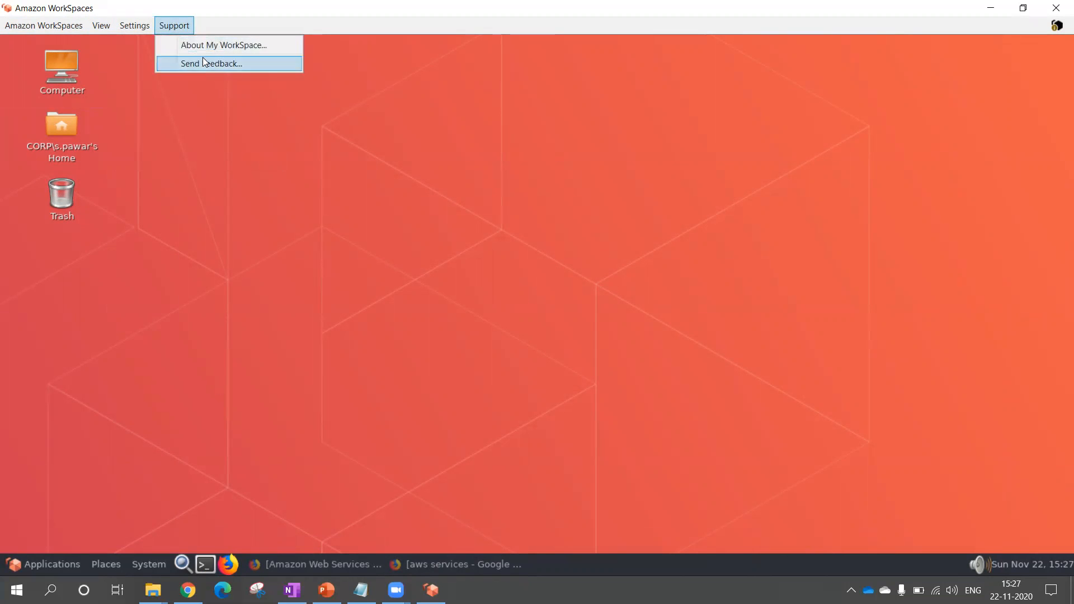
{"action": "left_click", "coordinate": [376, 277]}
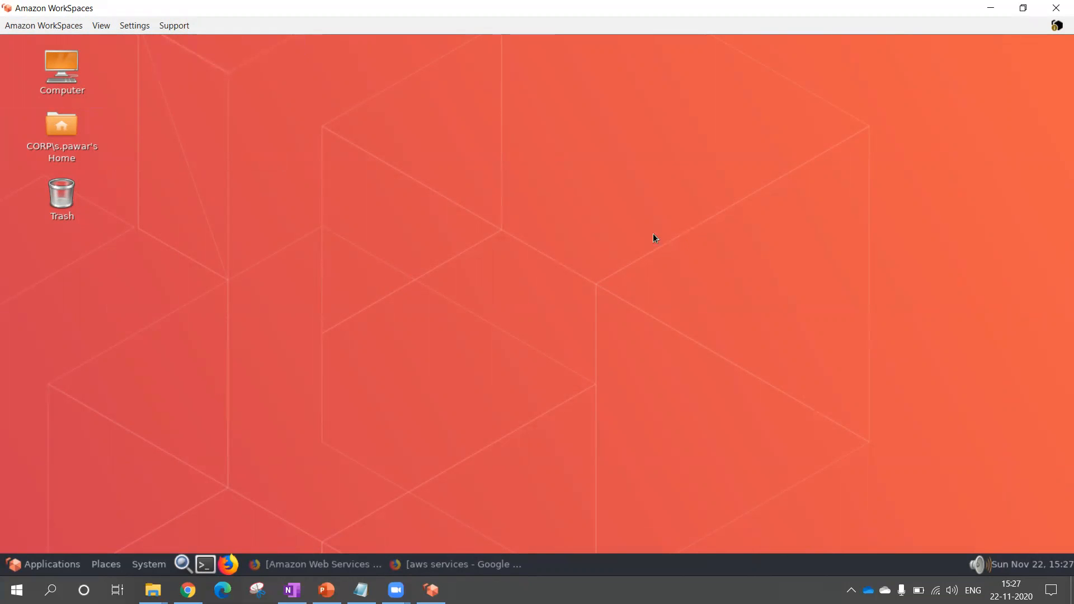
{"action": "left_click", "coordinate": [991, 9]}
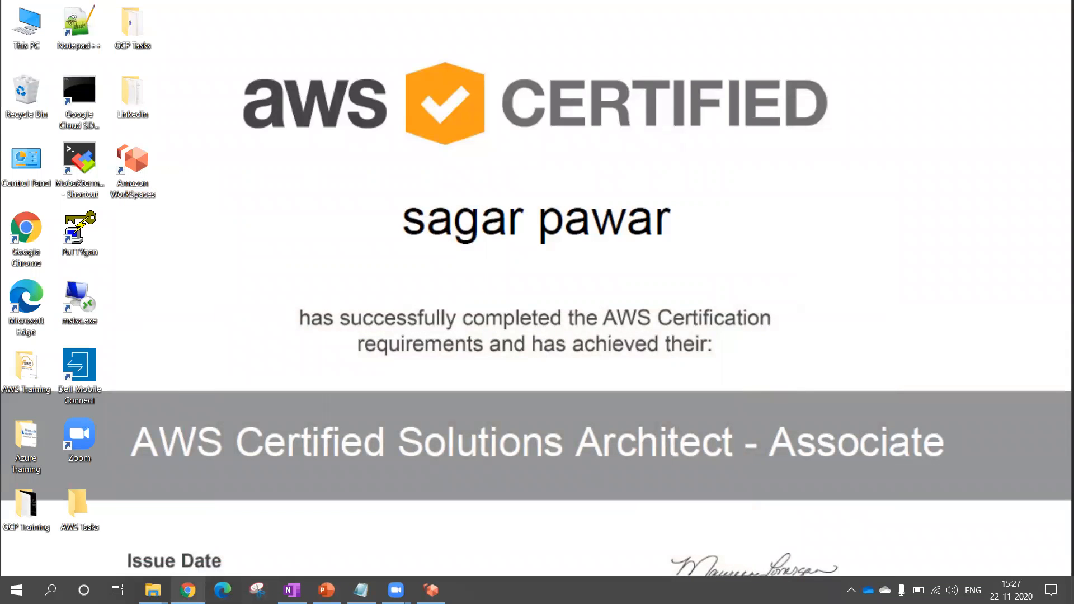
{"action": "left_click", "coordinate": [188, 590]}
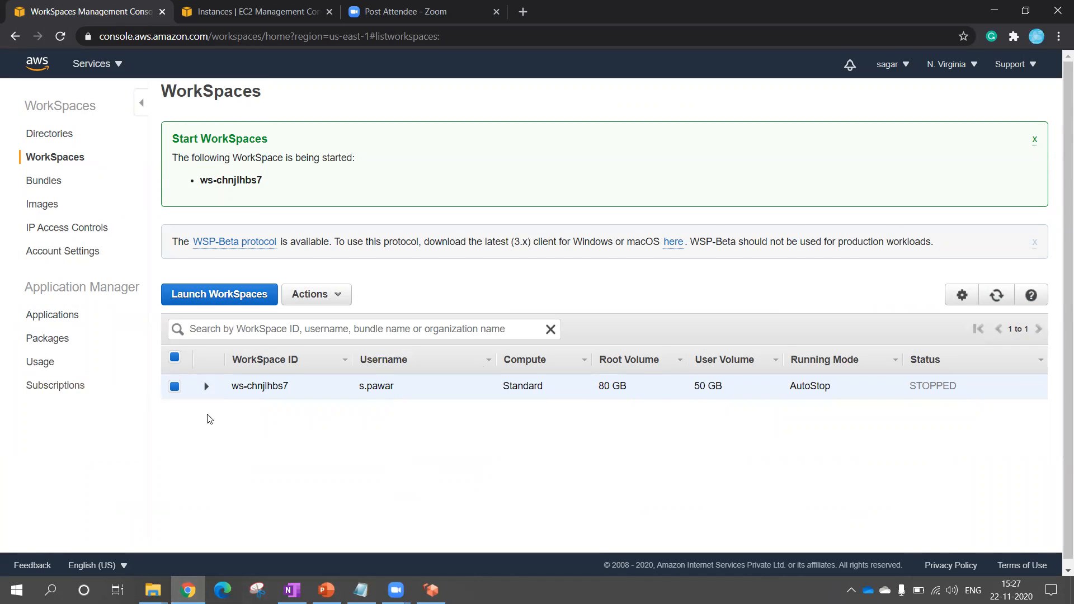
Reload the WorkSpaces list to show the WorkSpace as AVAILABLE and review its Actions menu
{"action": "left_click", "coordinate": [341, 297]}
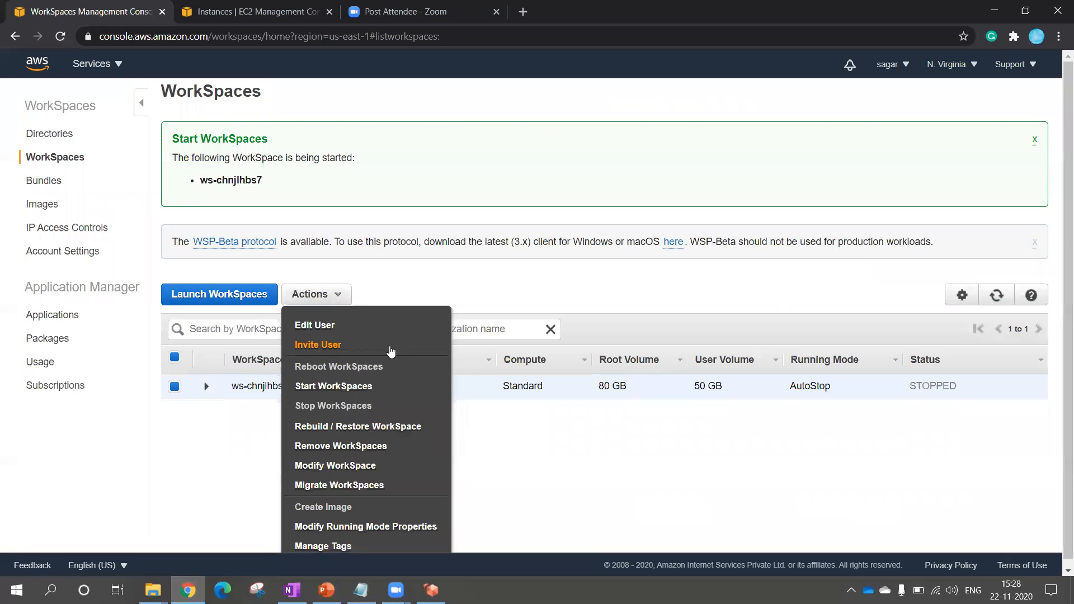
{"action": "scroll", "coordinate": [391, 350], "scroll_direction": "down", "scroll_amount": 1}
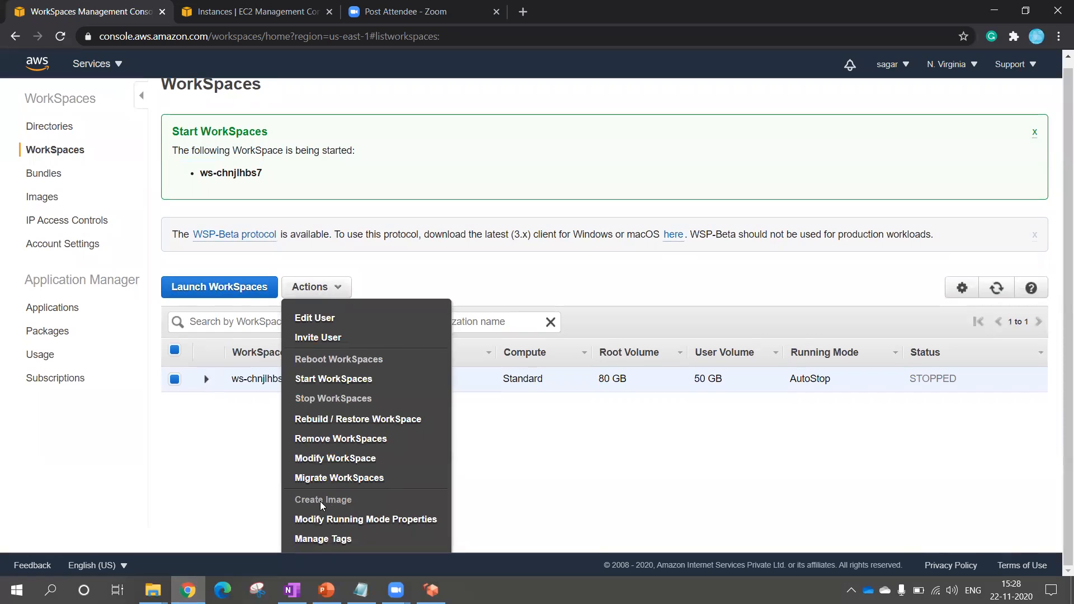
{"action": "left_click", "coordinate": [466, 483]}
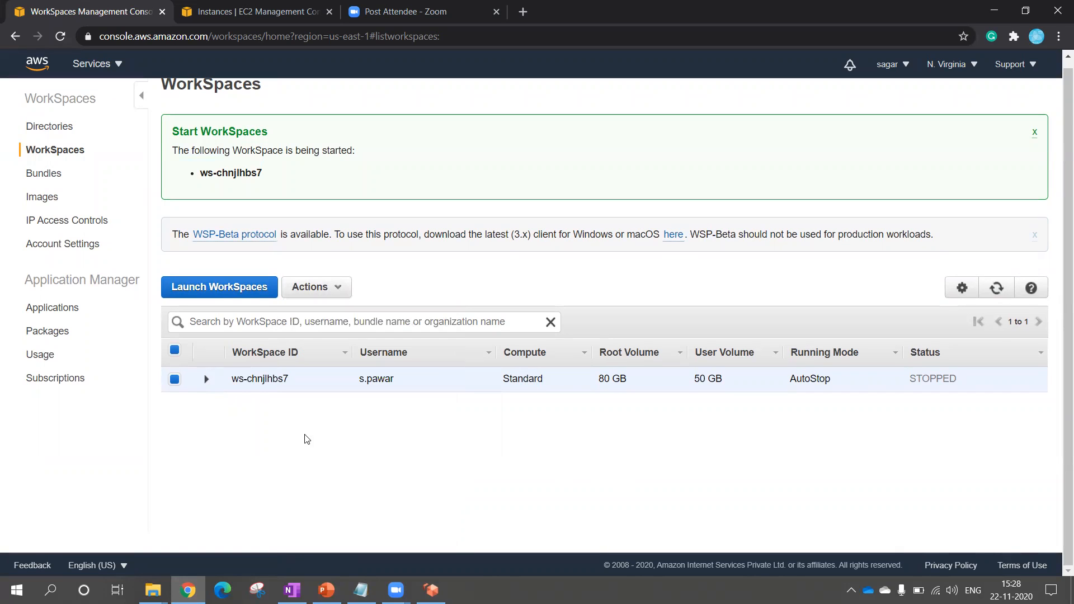
{"action": "left_click", "coordinate": [59, 39]}
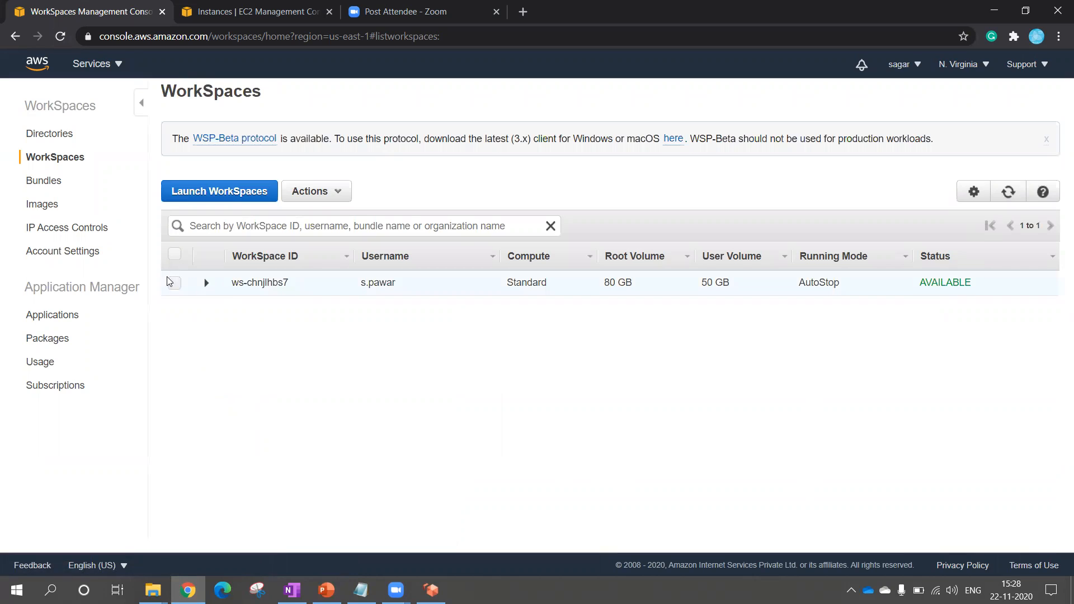
{"action": "left_click", "coordinate": [174, 255]}
{"action": "left_click", "coordinate": [340, 194]}
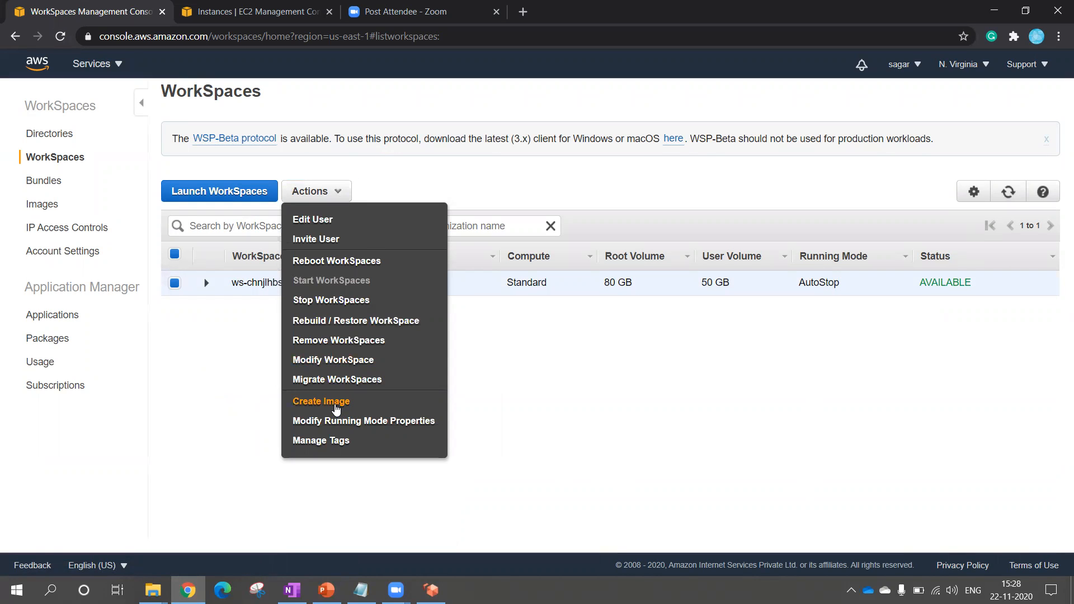
{"action": "left_click", "coordinate": [511, 386]}
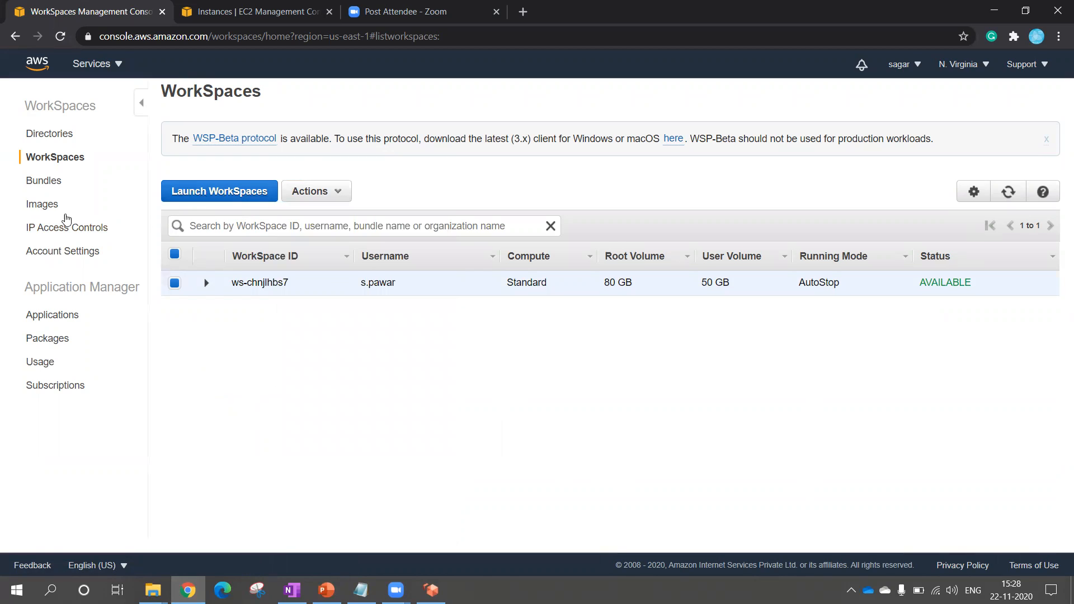
{"action": "left_click", "coordinate": [43, 206]}
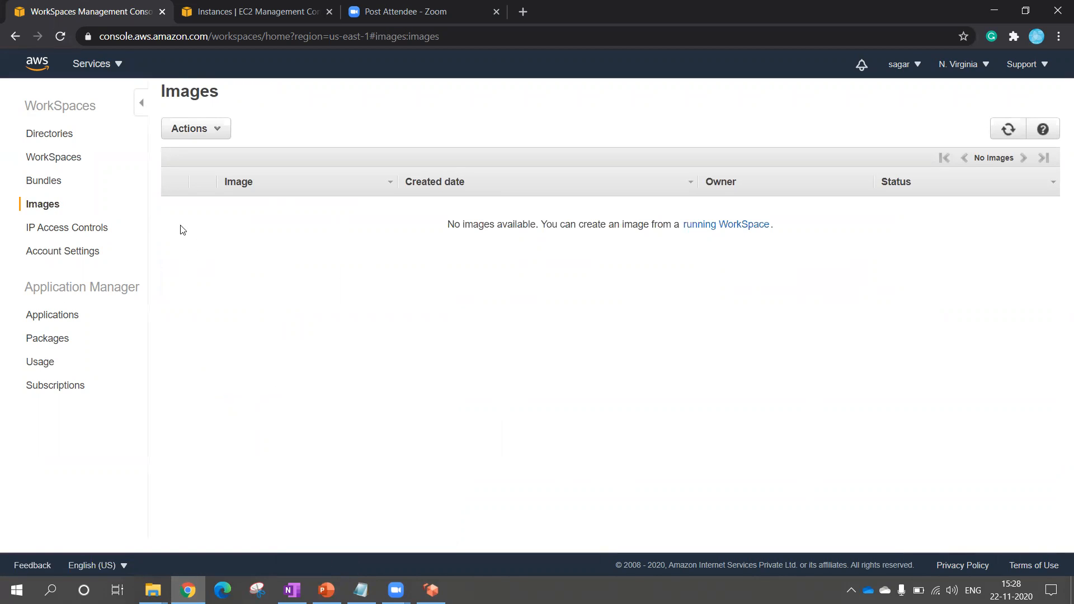
{"action": "left_click", "coordinate": [220, 131]}
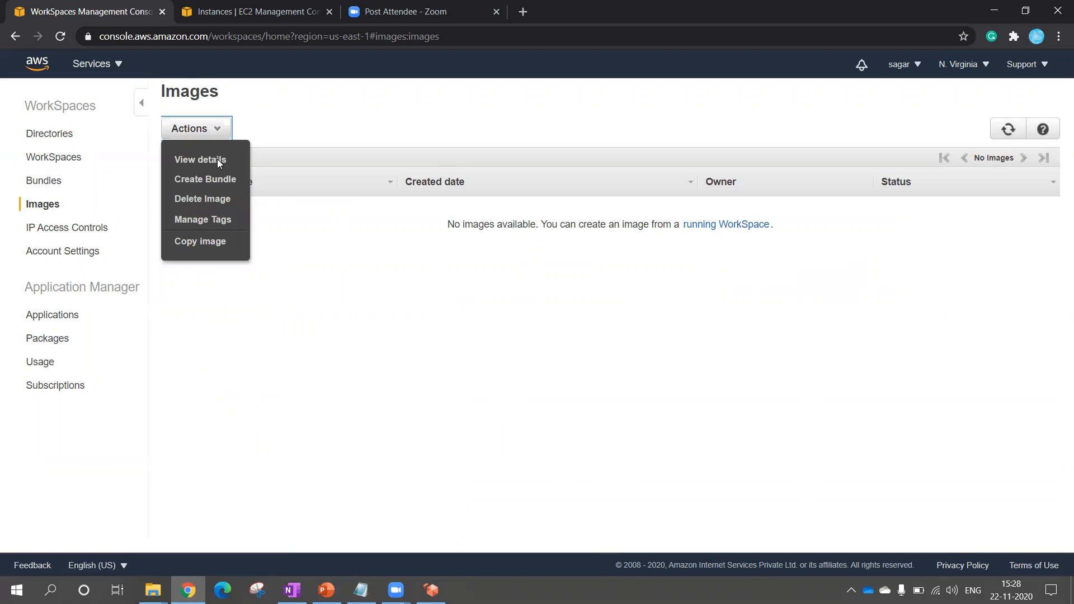
{"action": "left_click", "coordinate": [329, 305]}
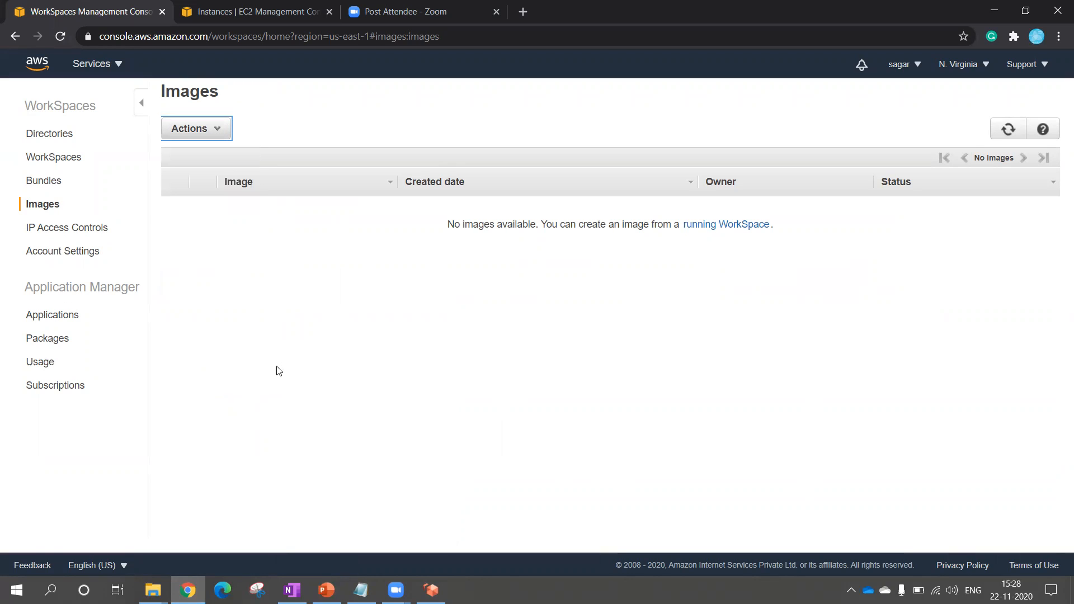
{"action": "left_click", "coordinate": [68, 159]}
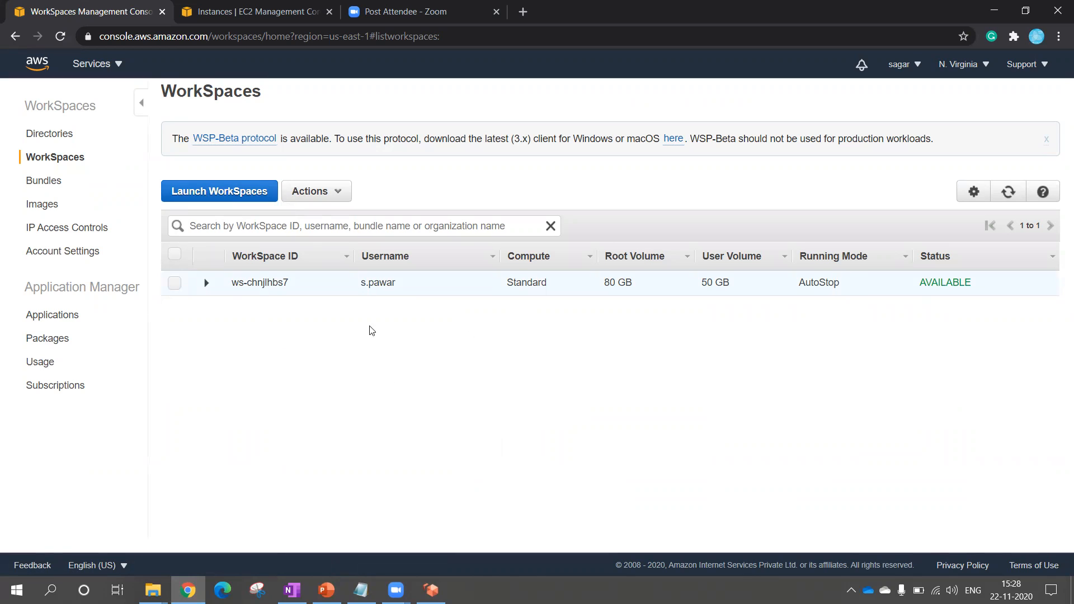
Open Modify WorkSpace for the selected WorkSpace and compare the root and user volume size options
{"action": "left_click", "coordinate": [175, 254]}
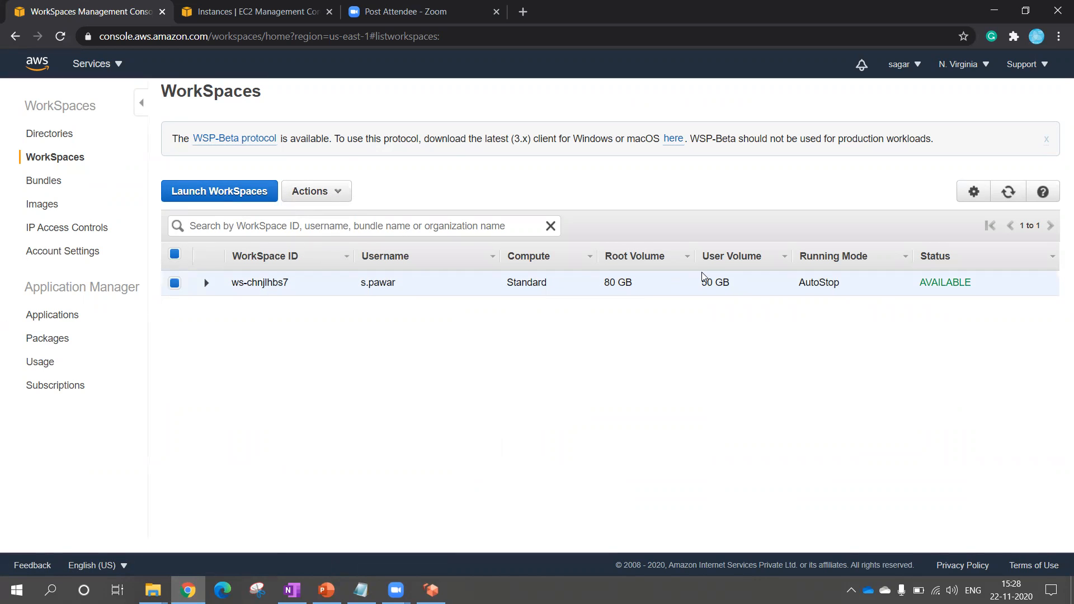
{"action": "left_click", "coordinate": [337, 195]}
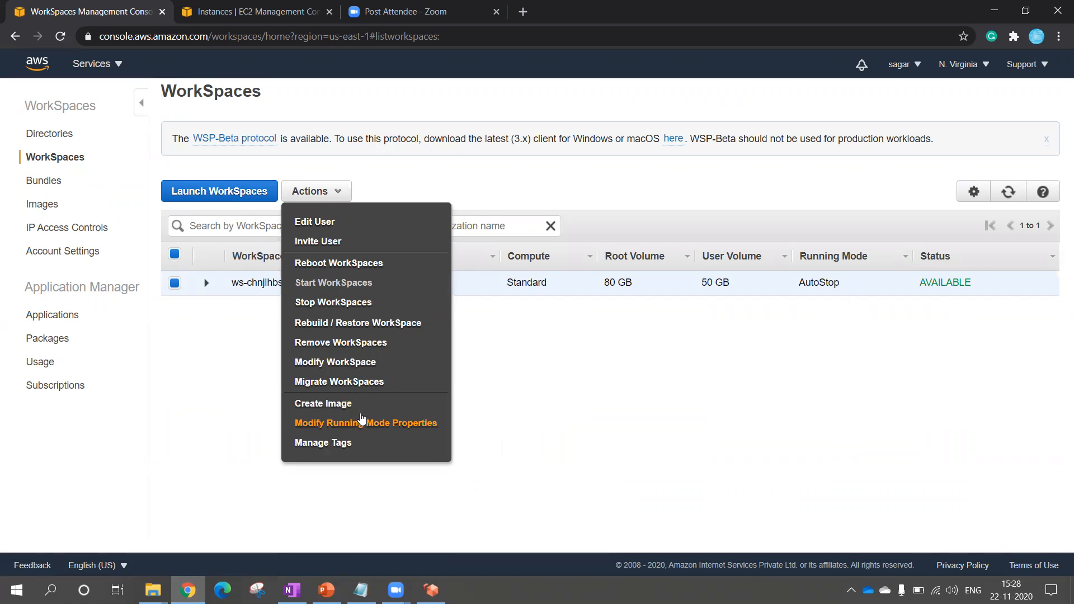
{"action": "left_click", "coordinate": [351, 367]}
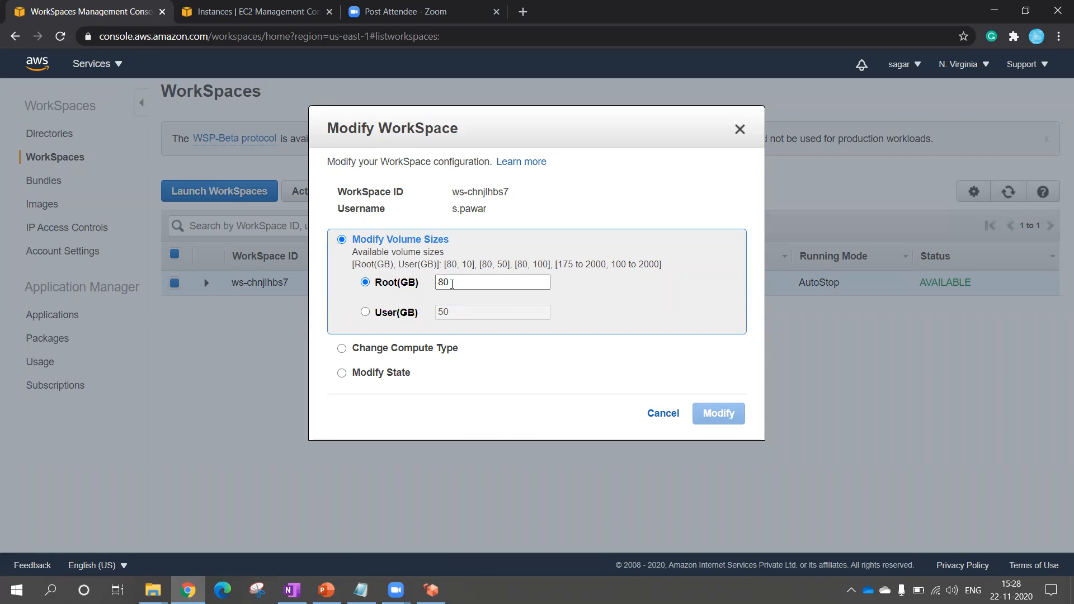
{"action": "left_click", "coordinate": [456, 313]}
{"action": "left_click", "coordinate": [450, 282]}
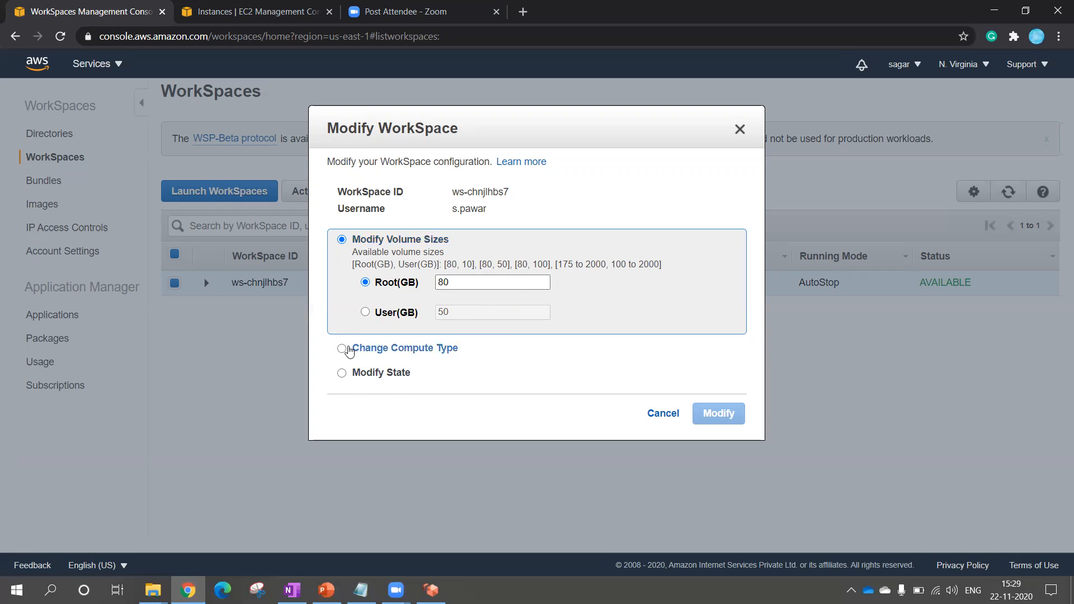
Review the compute type bundles, keeping Value, then cancel without modifying the WorkSpace
{"action": "left_click", "coordinate": [341, 349]}
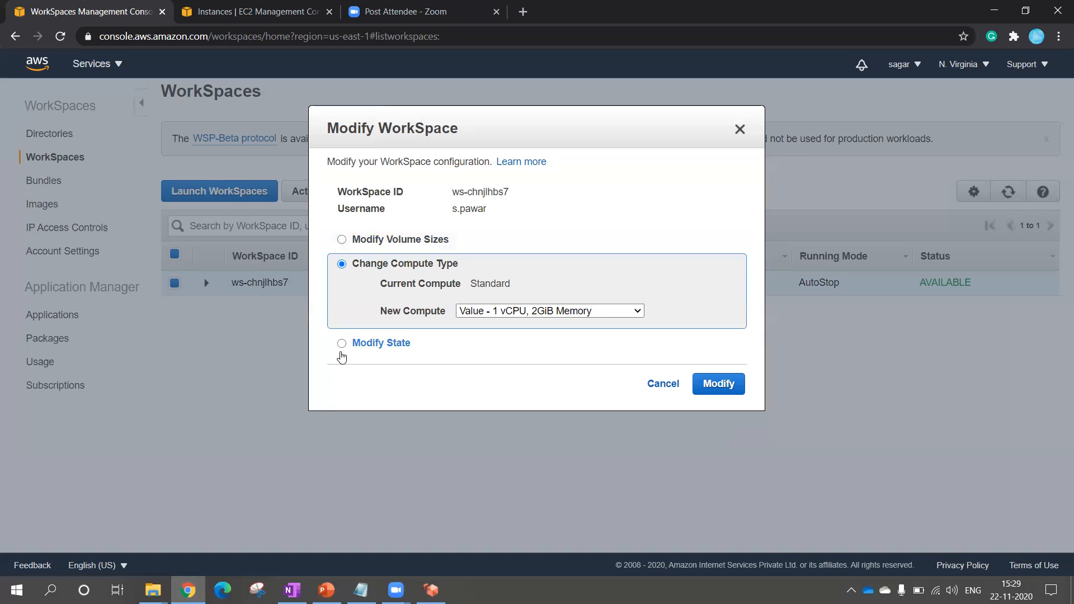
{"action": "left_click", "coordinate": [638, 310]}
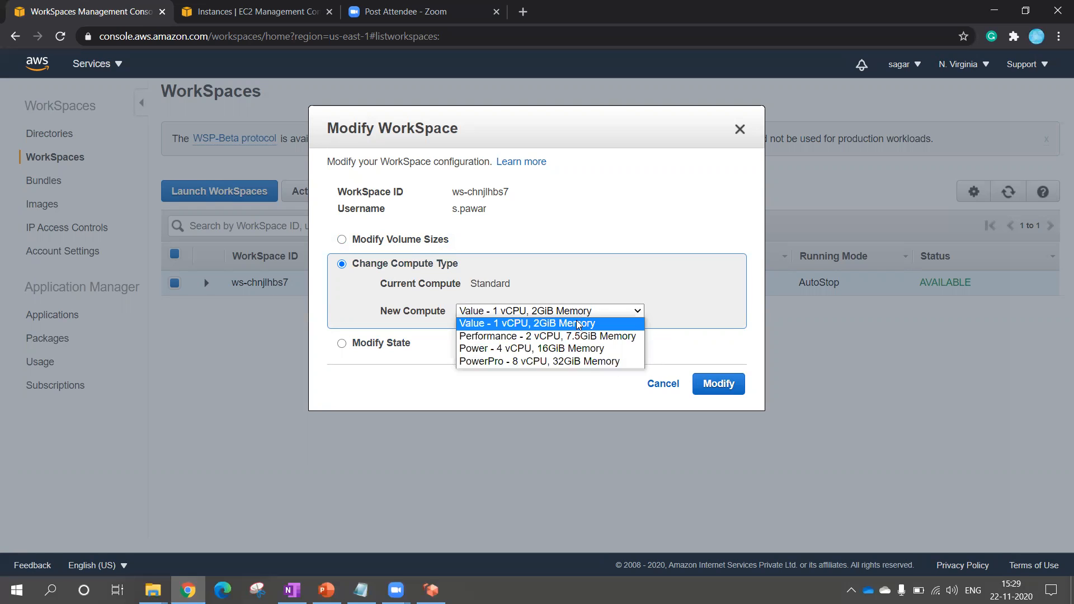
{"action": "left_click", "coordinate": [669, 289]}
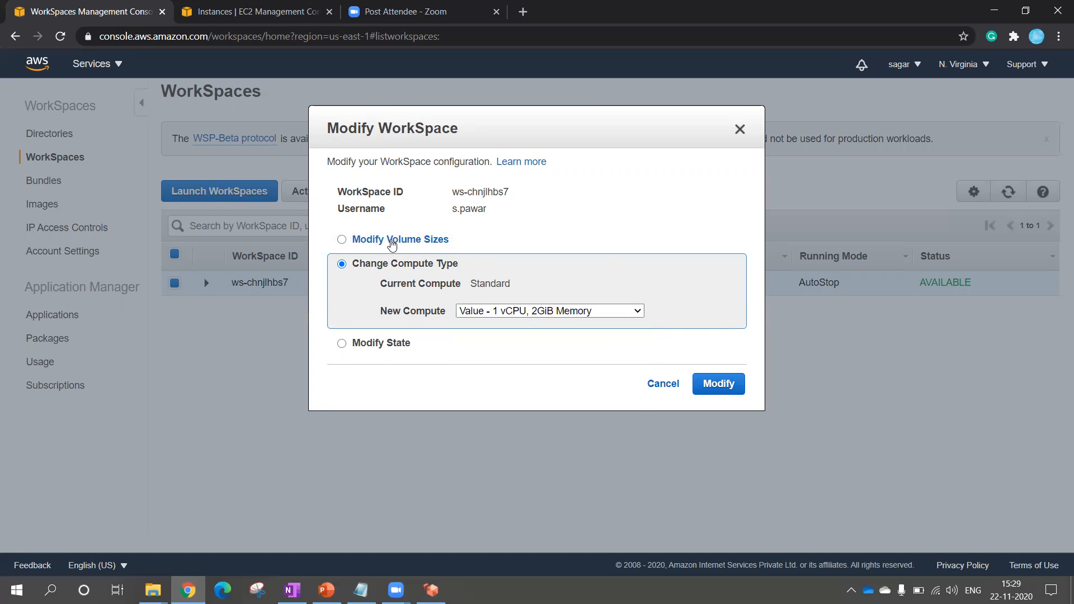
{"action": "left_click", "coordinate": [392, 240]}
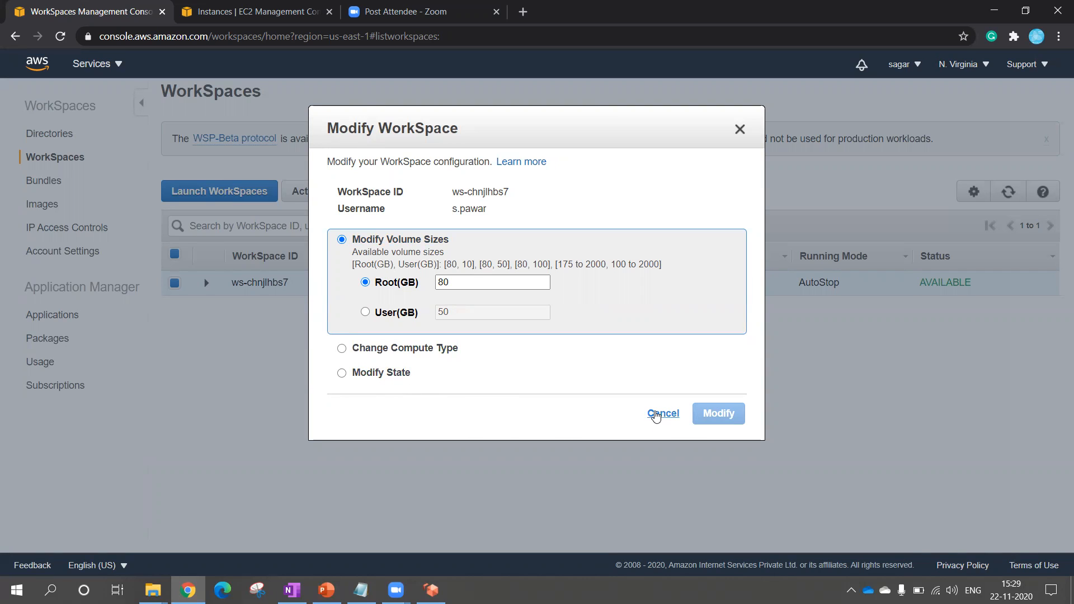
{"action": "left_click", "coordinate": [656, 414]}
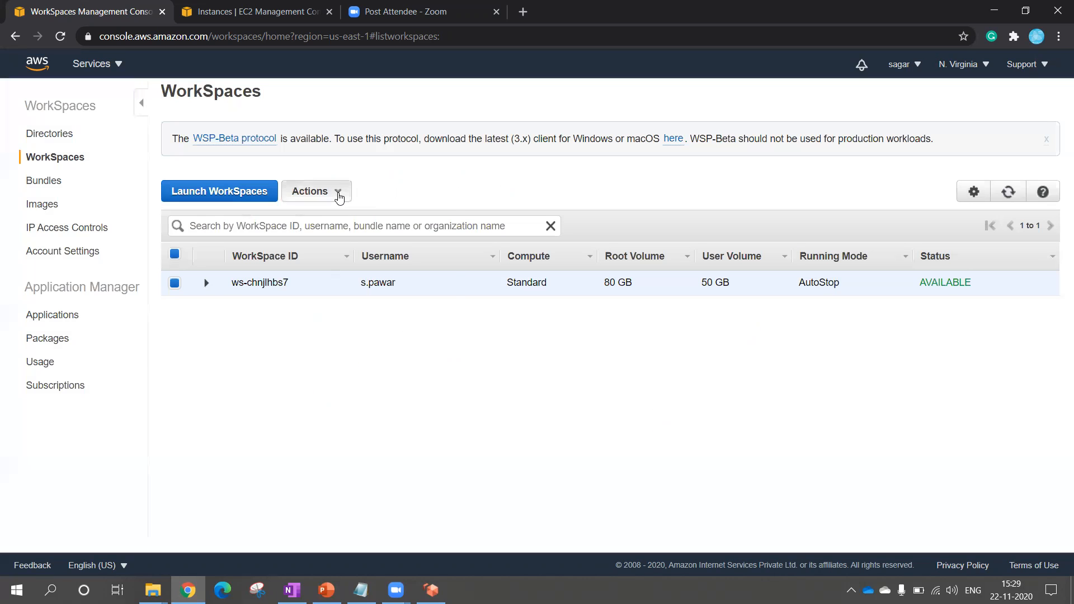
{"action": "left_click", "coordinate": [335, 192]}
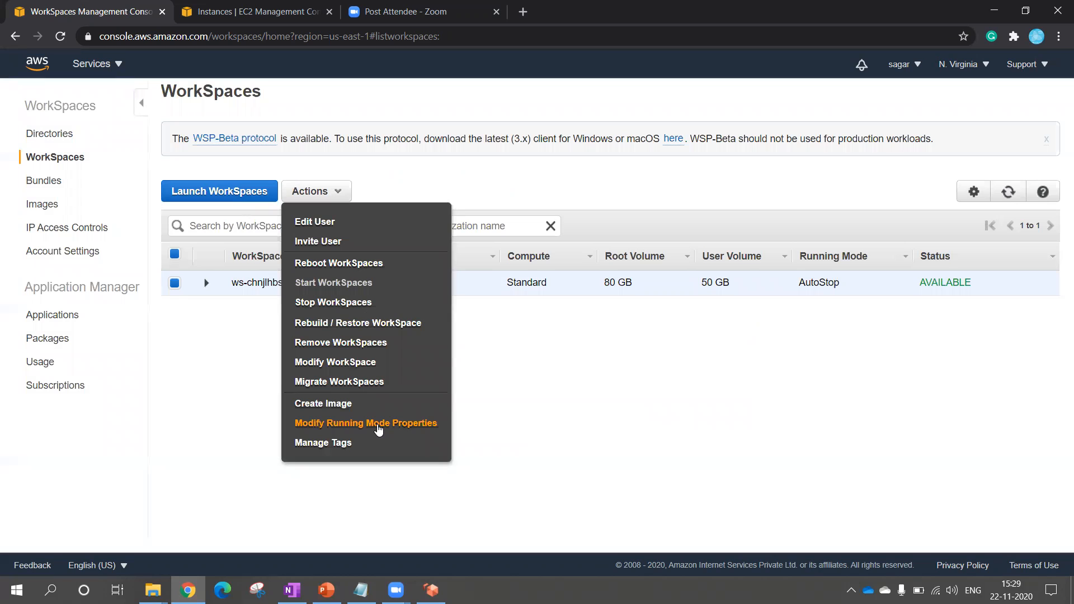
{"action": "left_click", "coordinate": [379, 426]}
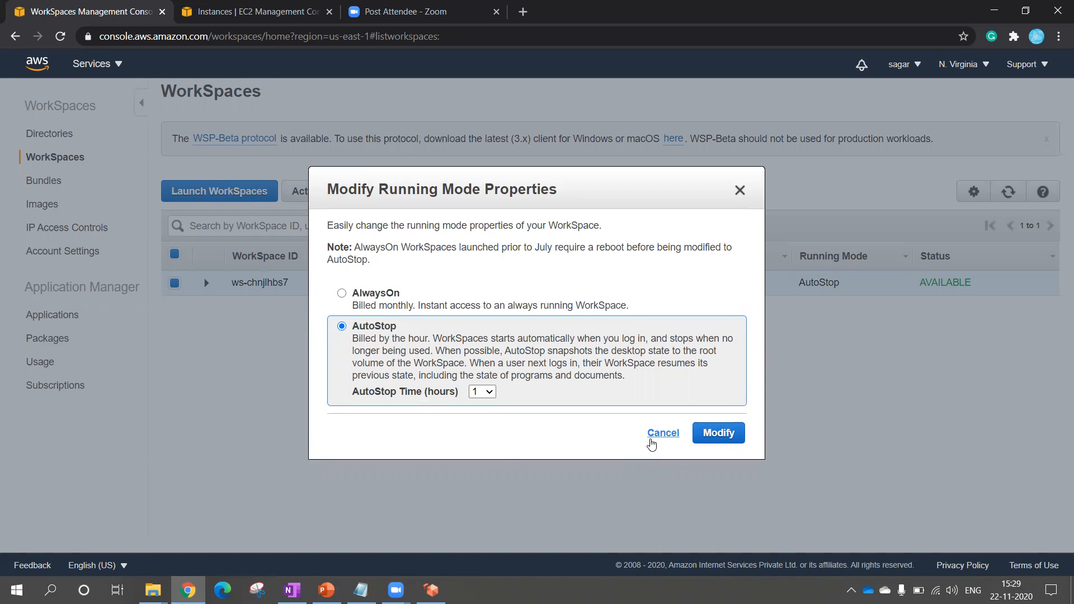
{"action": "left_click", "coordinate": [659, 434]}
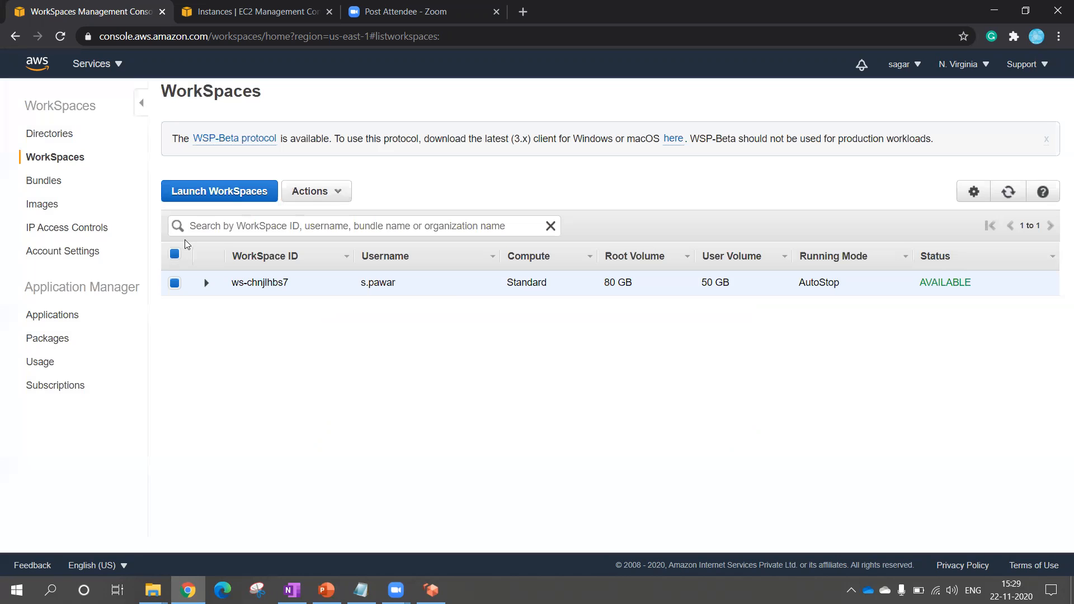
{"action": "left_click", "coordinate": [338, 194]}
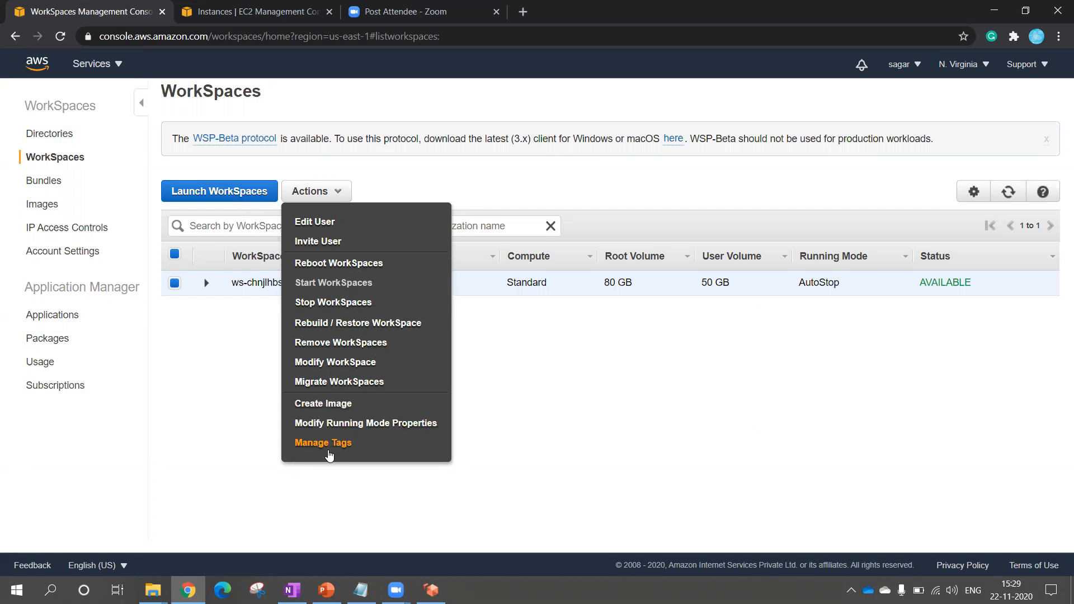
{"action": "left_click", "coordinate": [514, 411]}
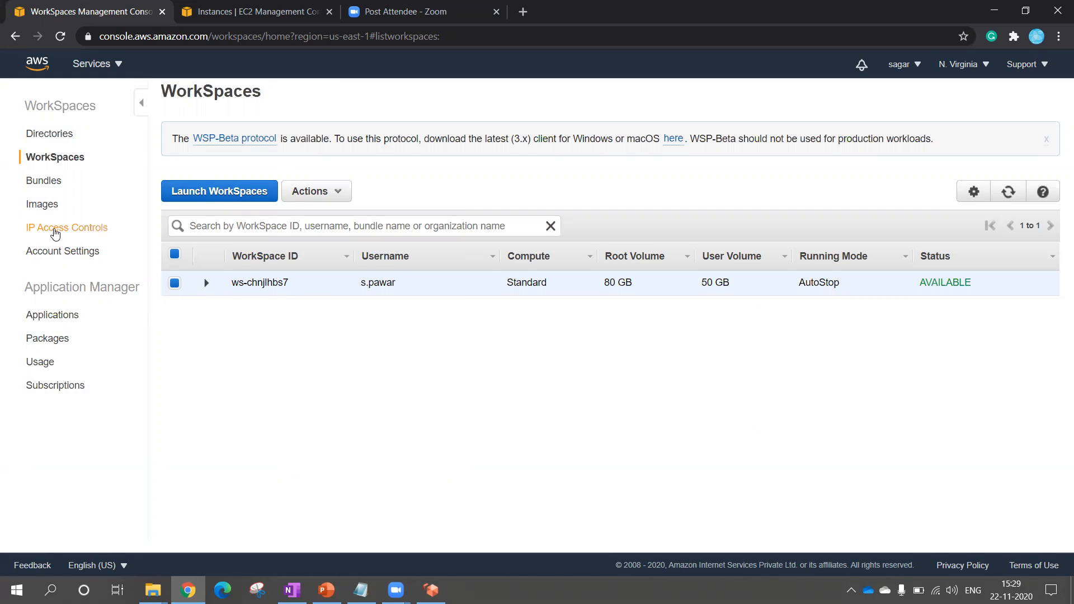
{"action": "left_click", "coordinate": [55, 231]}
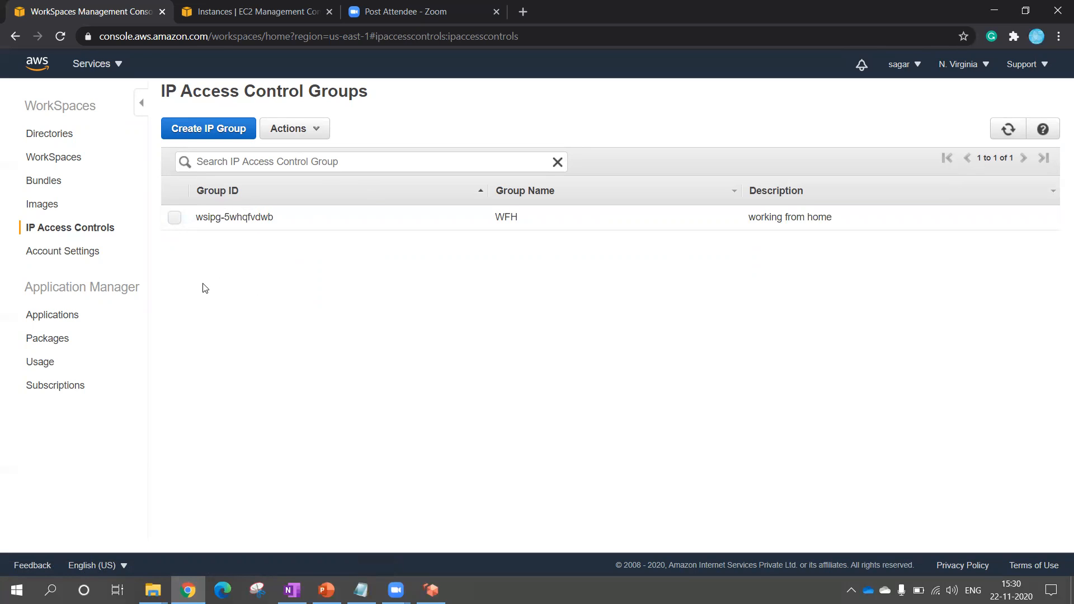
Check the WFH IP access group allows source range 1.186.0.0/32, then view Account settings
{"action": "left_click", "coordinate": [174, 218]}
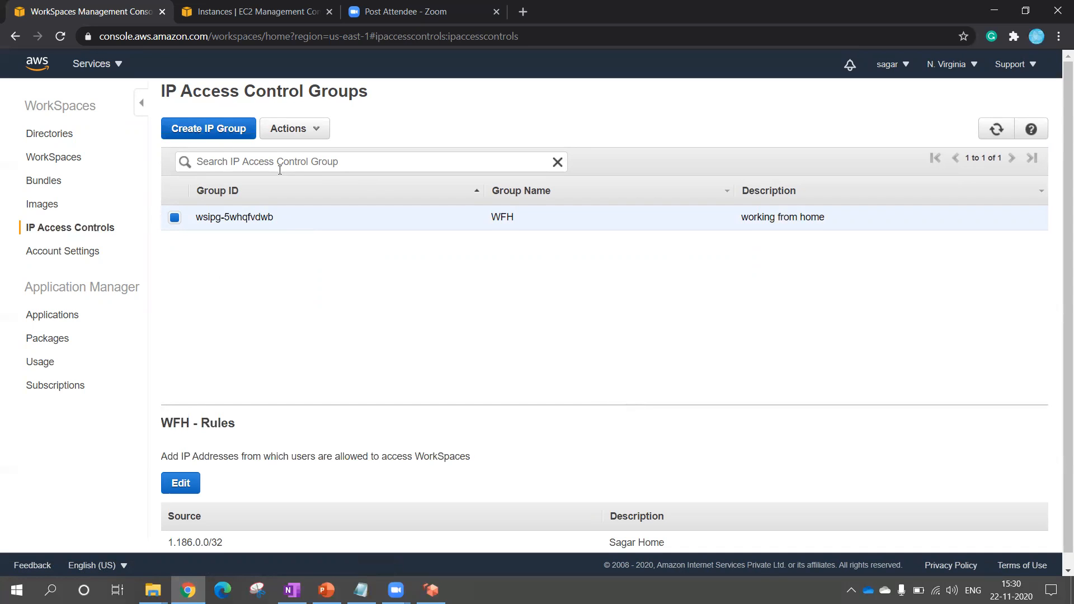
{"action": "scroll", "coordinate": [478, 324], "scroll_direction": "down", "scroll_amount": 1}
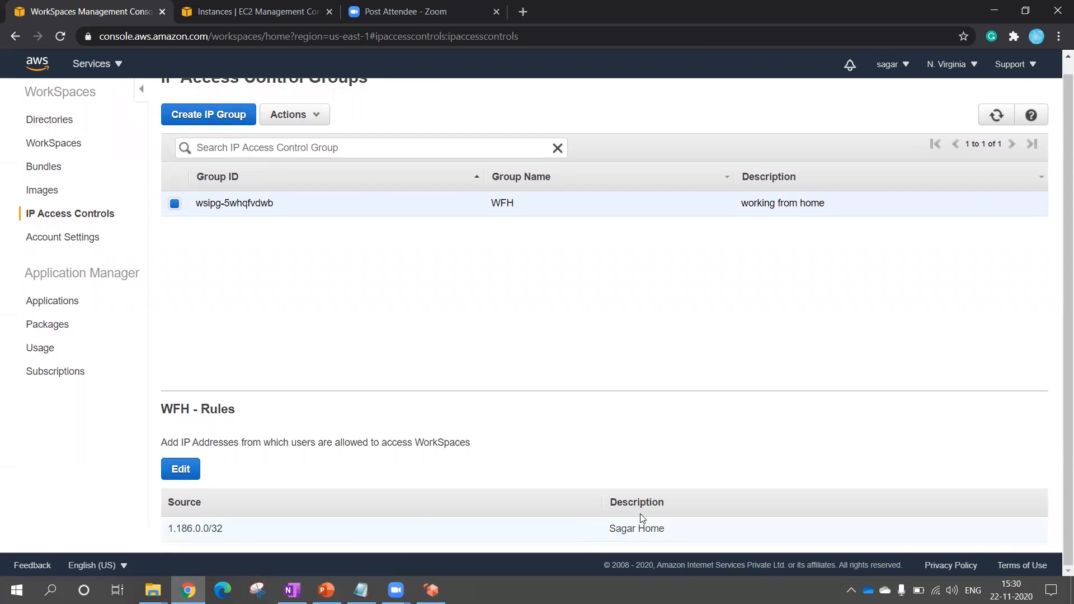
{"action": "left_click_drag", "start_coordinate": [167, 531], "coordinate": [222, 533]}
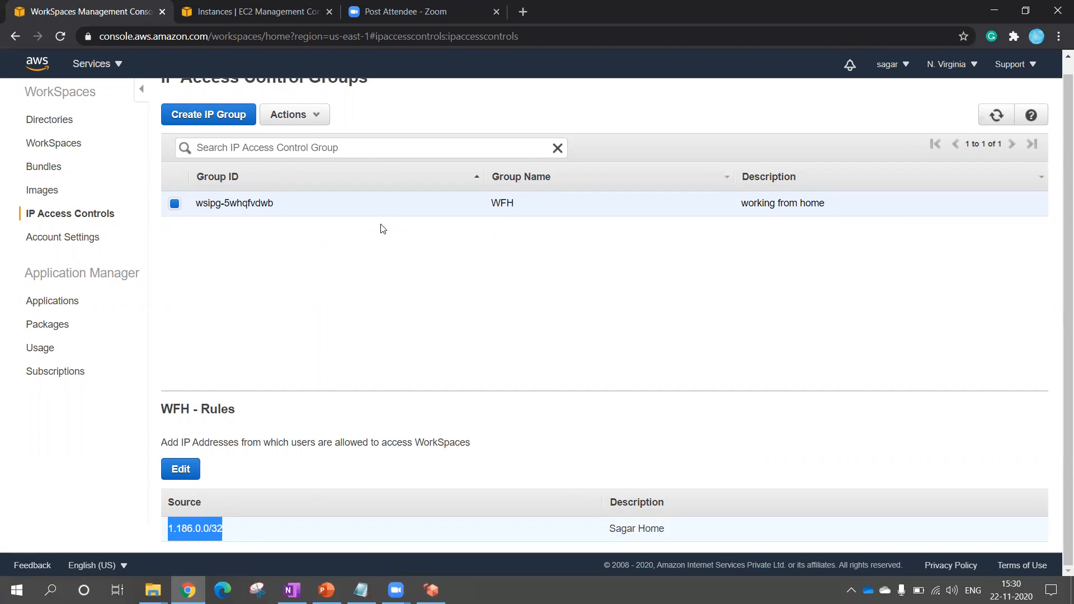
{"action": "left_click", "coordinate": [59, 241]}
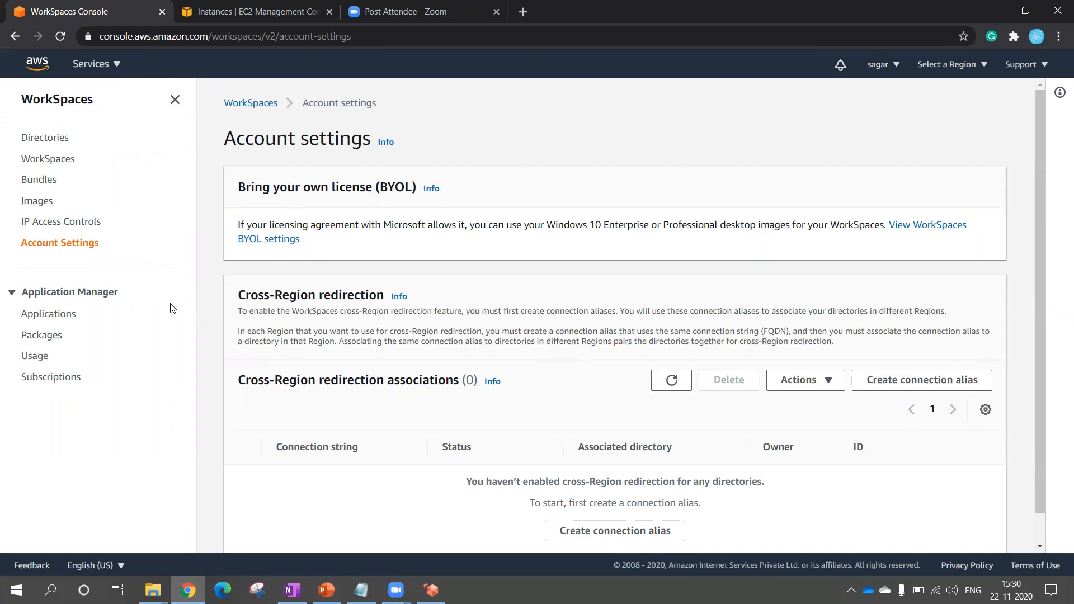
Accept the terms and subscribe to VLC Media Player from the AWS Marketplace applications
{"action": "left_click", "coordinate": [48, 315]}
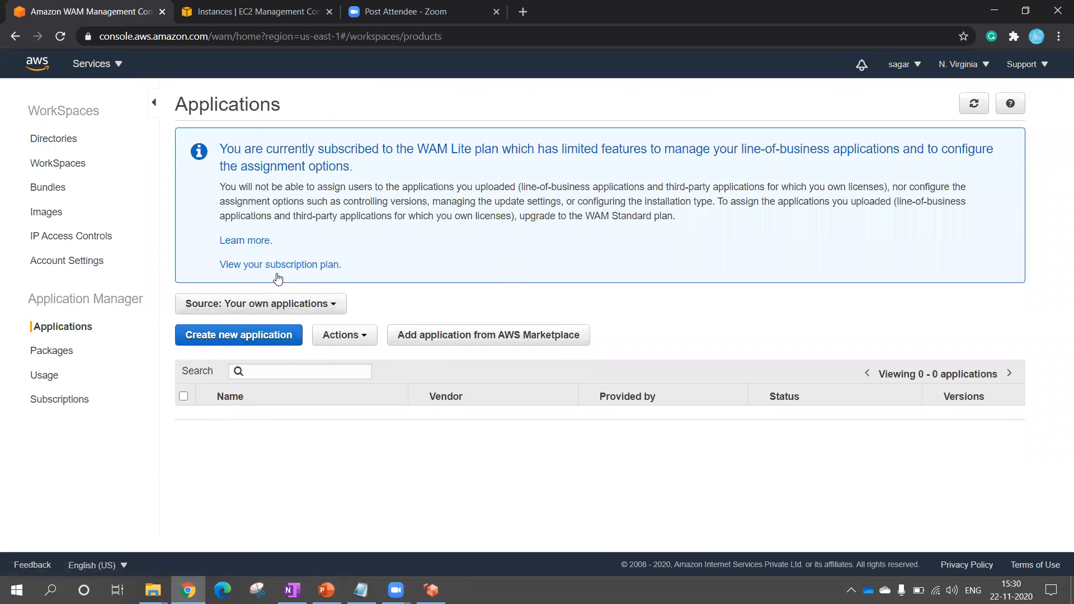
{"action": "left_click", "coordinate": [436, 337]}
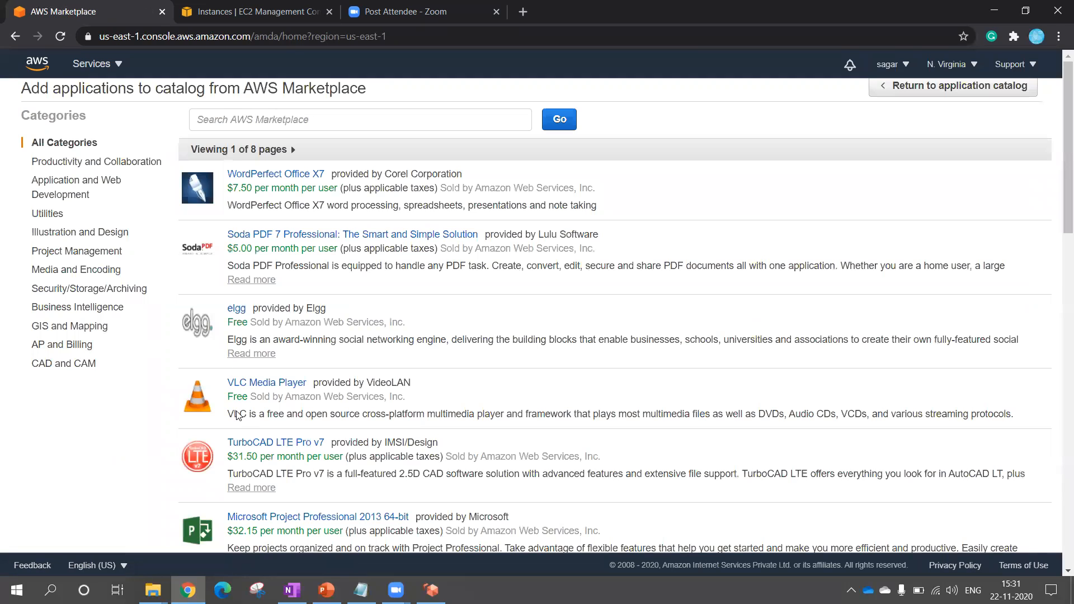
{"action": "left_click", "coordinate": [241, 388]}
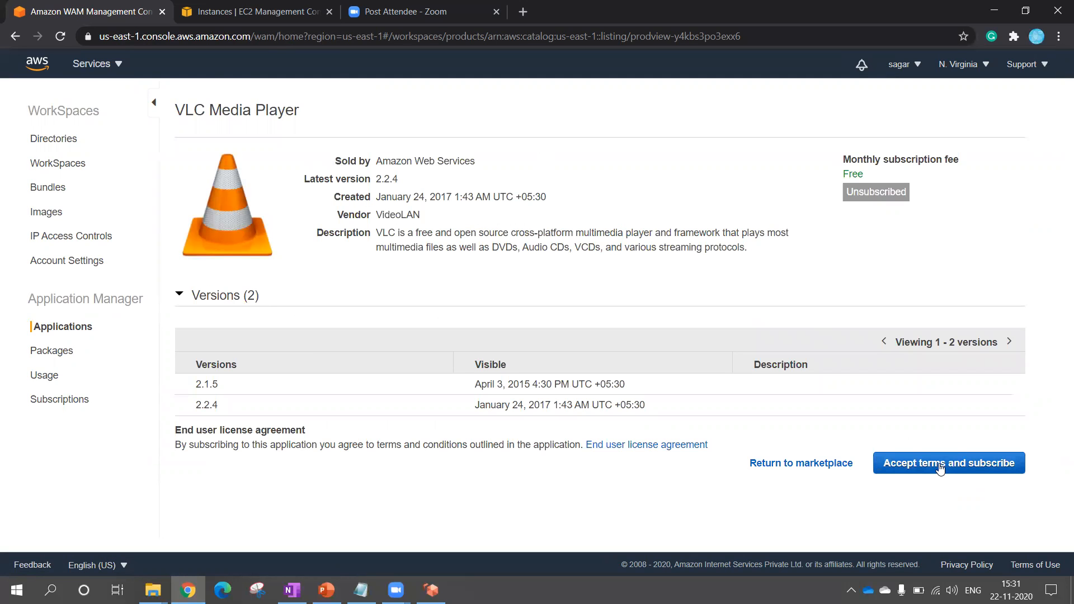
{"action": "left_click", "coordinate": [940, 470]}
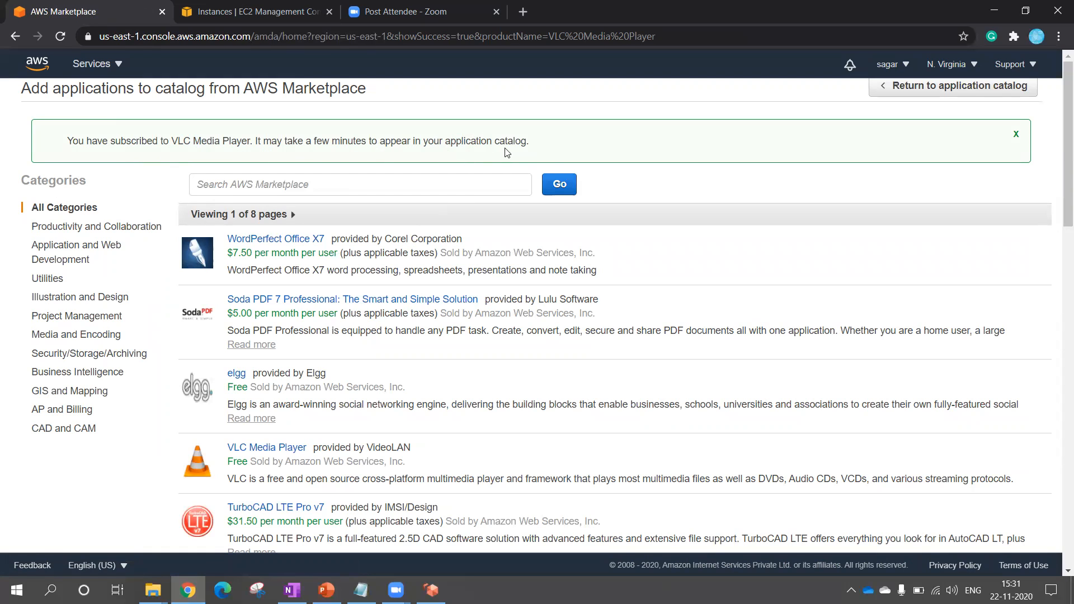
Return to the WorkSpaces console through the Services menu
{"action": "left_click", "coordinate": [121, 64]}
{"action": "left_click", "coordinate": [89, 267]}
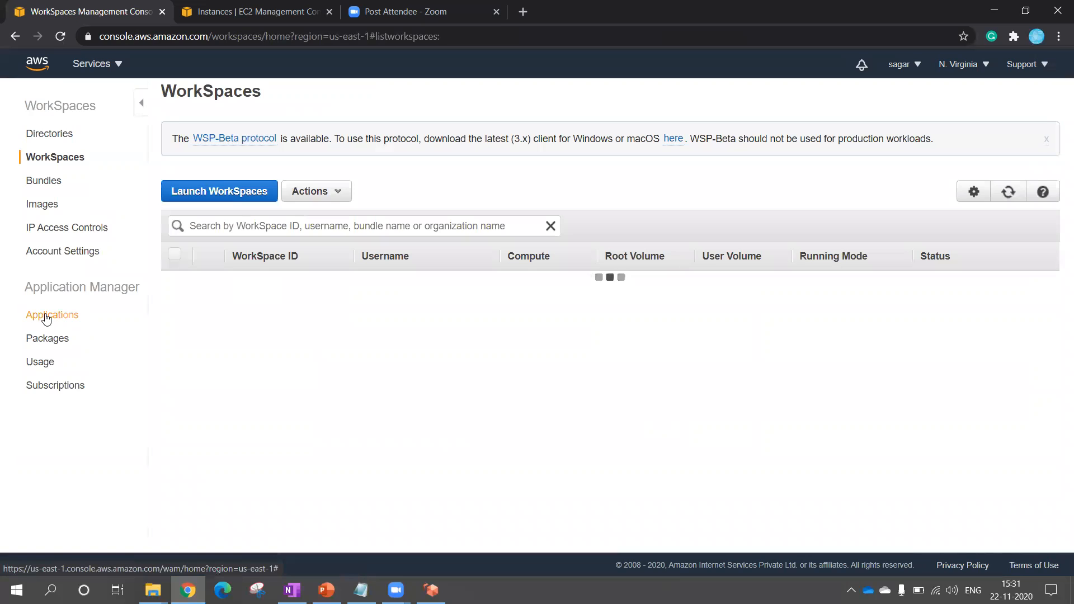
{"action": "left_click", "coordinate": [46, 318]}
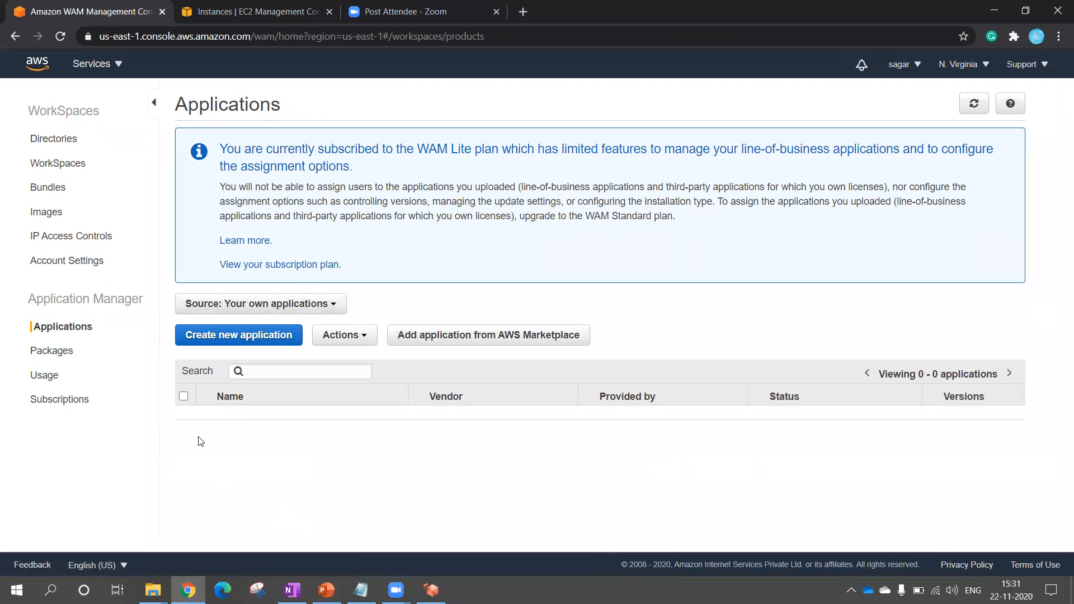
Review actions for all catalog applications, then view the WAM Lite versus WAM Standard subscription plan
{"action": "left_click", "coordinate": [184, 397]}
{"action": "left_click", "coordinate": [364, 338]}
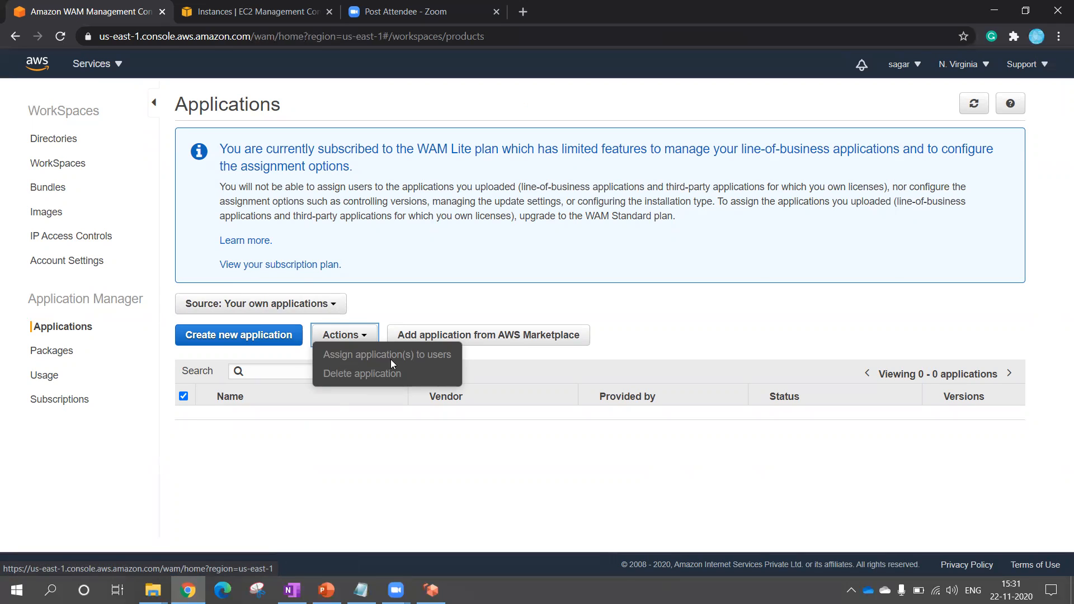
{"action": "left_click", "coordinate": [184, 396]}
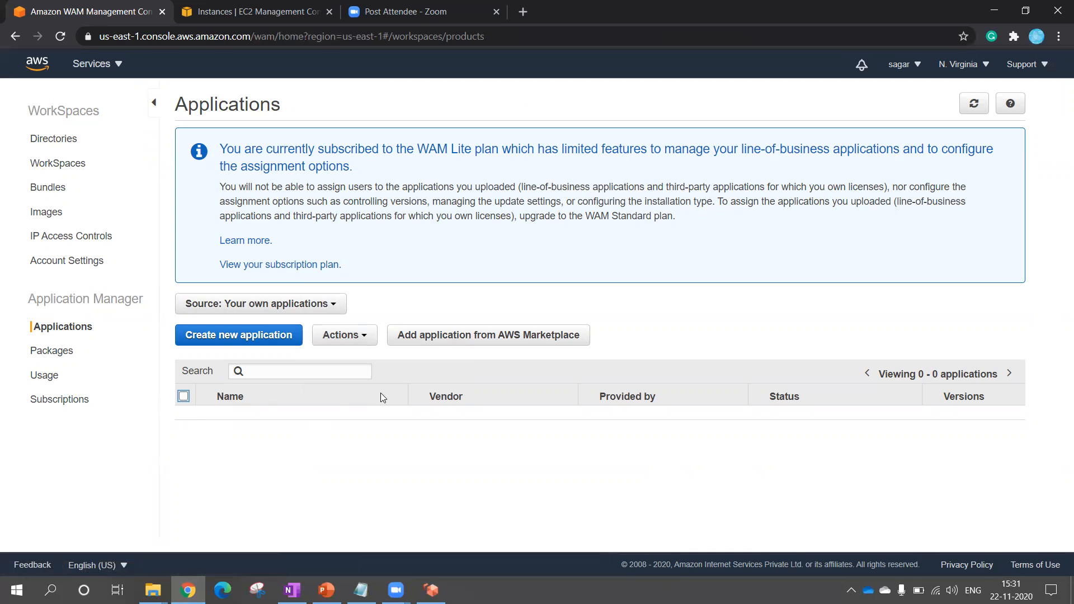
{"action": "left_click", "coordinate": [42, 401]}
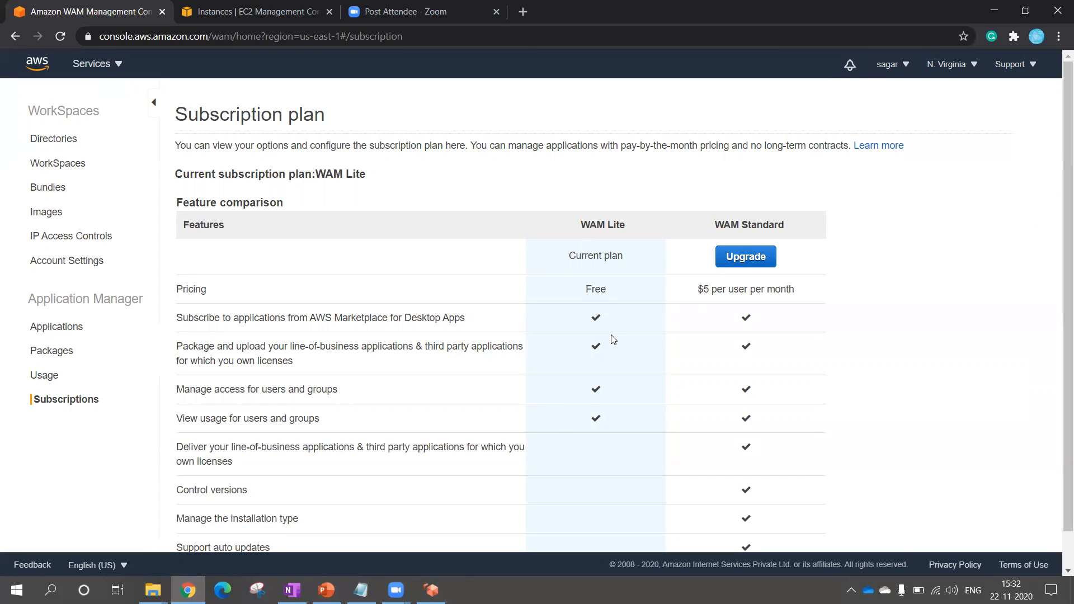
{"action": "scroll", "coordinate": [614, 339], "scroll_direction": "down", "scroll_amount": 1}
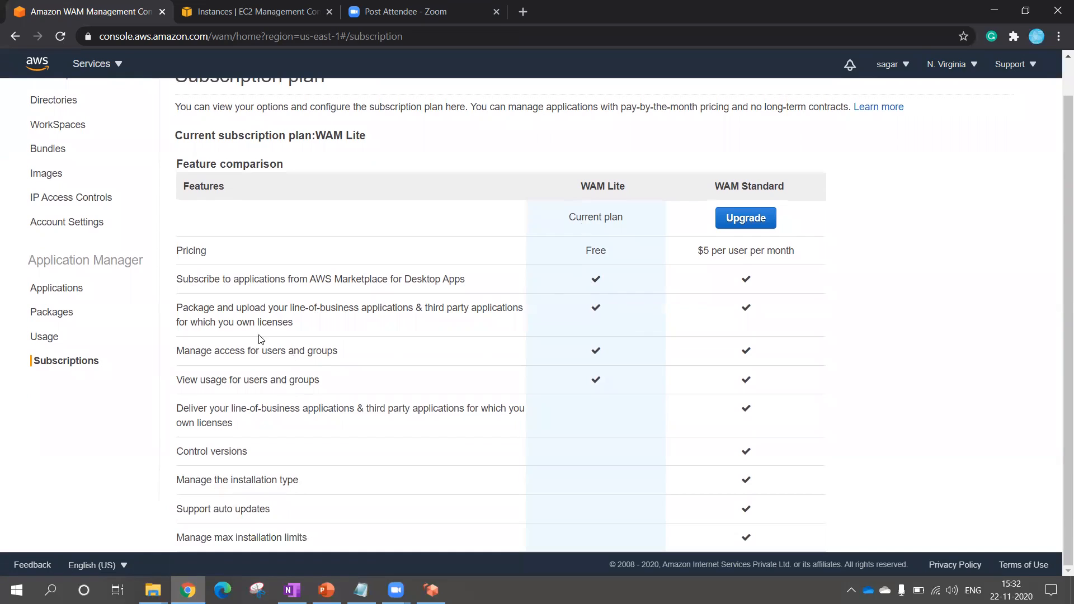